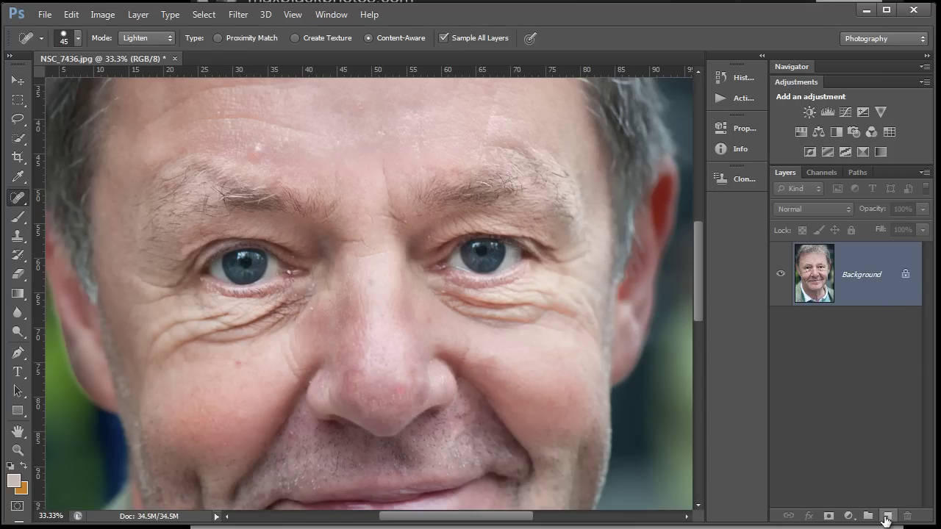
Create a new empty layer above the Background and name it Paint.
left_click(888, 516)
double_click(849, 273)
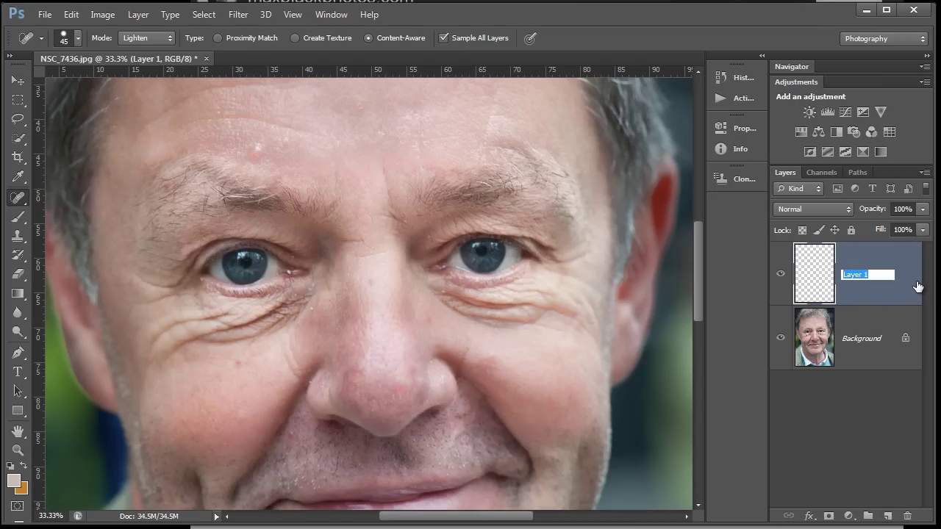
type("Paint")
key("Return")
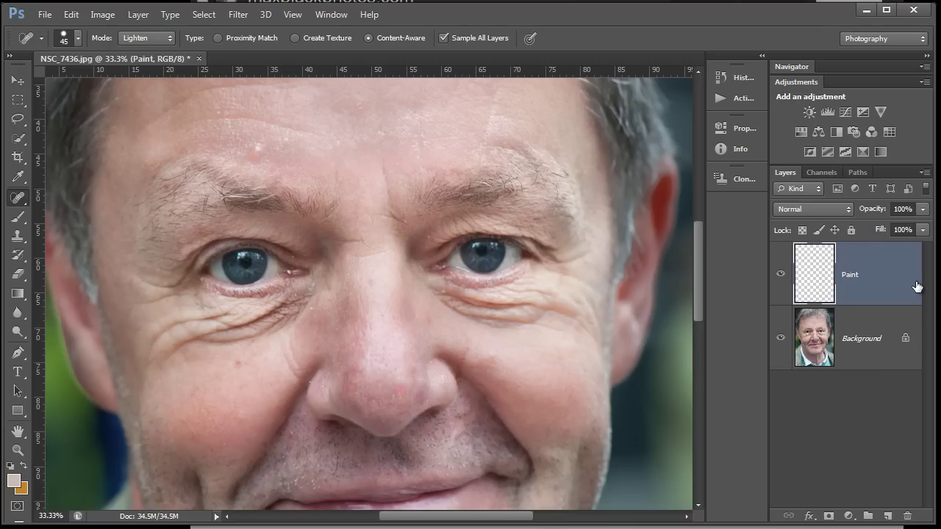
Activate the Brush tool and set the Paint layer's blend mode to Lighten.
left_click(20, 215)
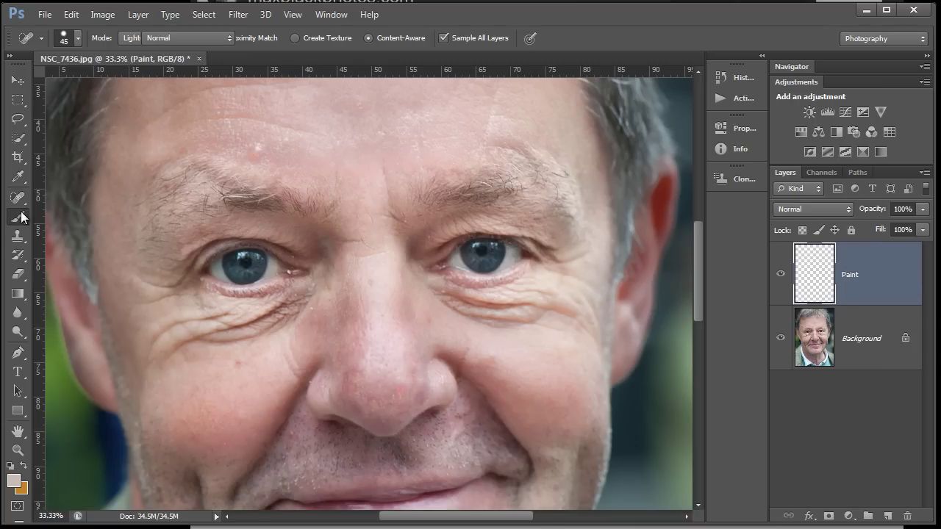
left_click(86, 217)
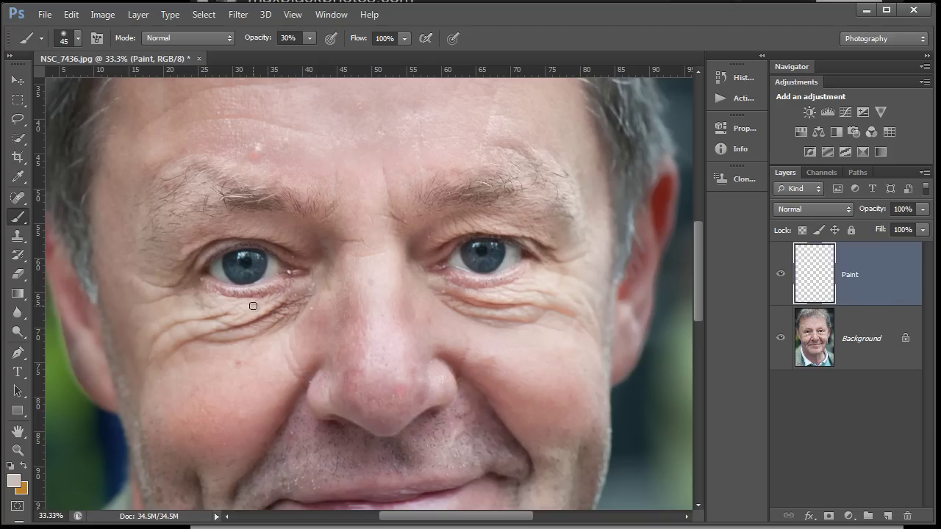
left_click(846, 210)
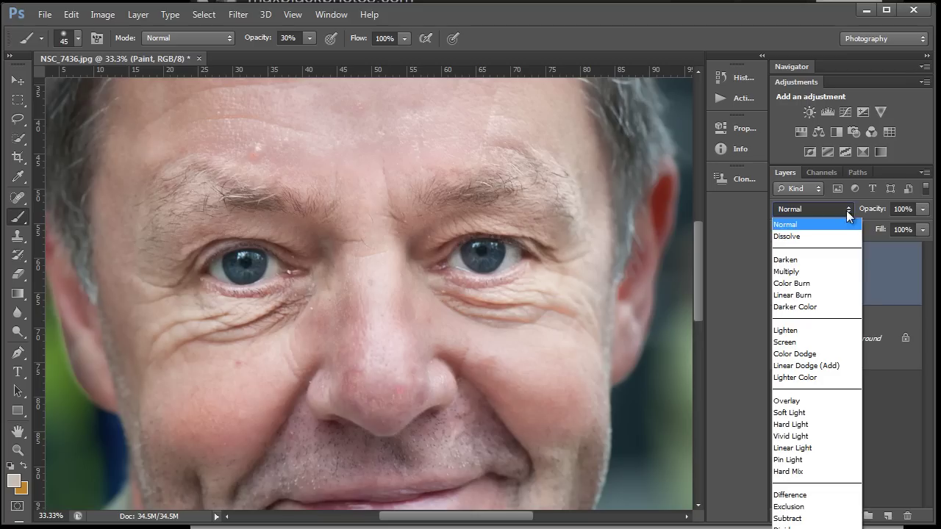
left_click(794, 330)
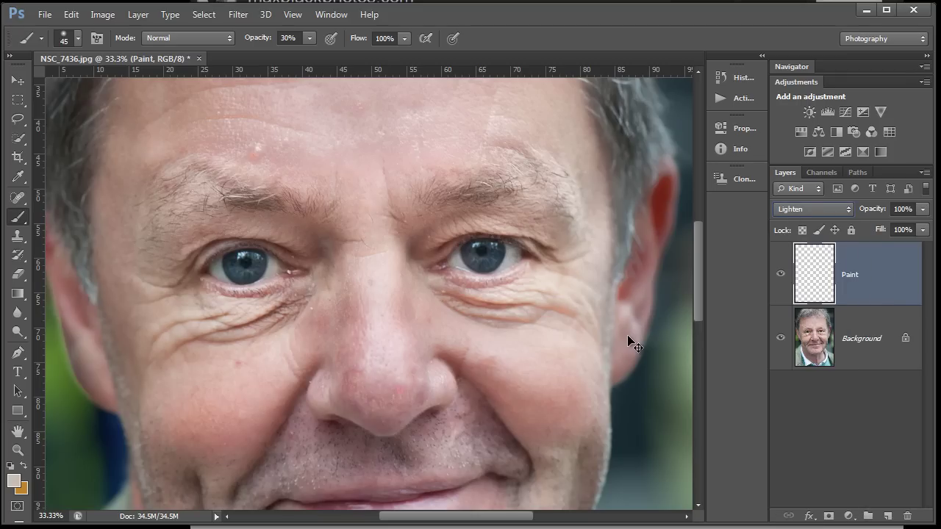
Brush sampled skin tones over the wrinkles under the portrait's left-hand eye, from below the pupil out to the outer cheek.
key("ctrl+plus")
key("ctrl+plus")
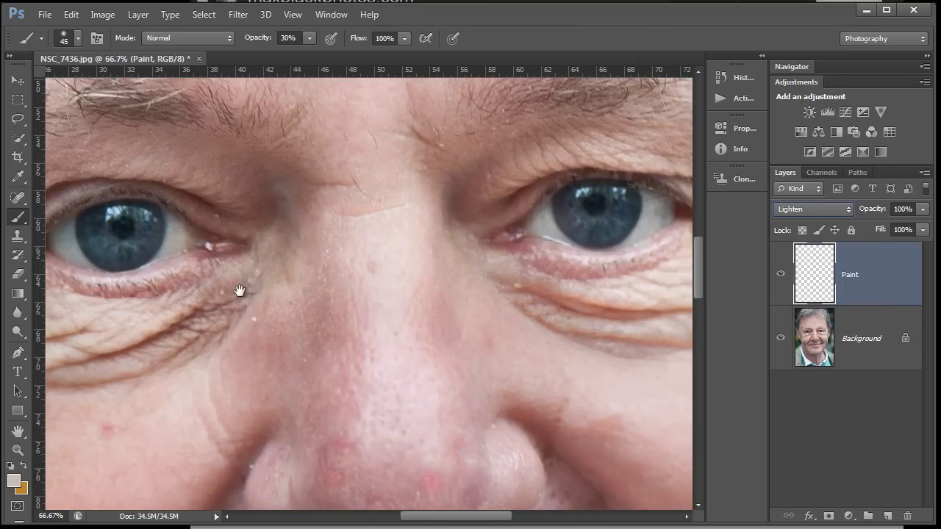
left_click_drag(225, 311, 458, 252)
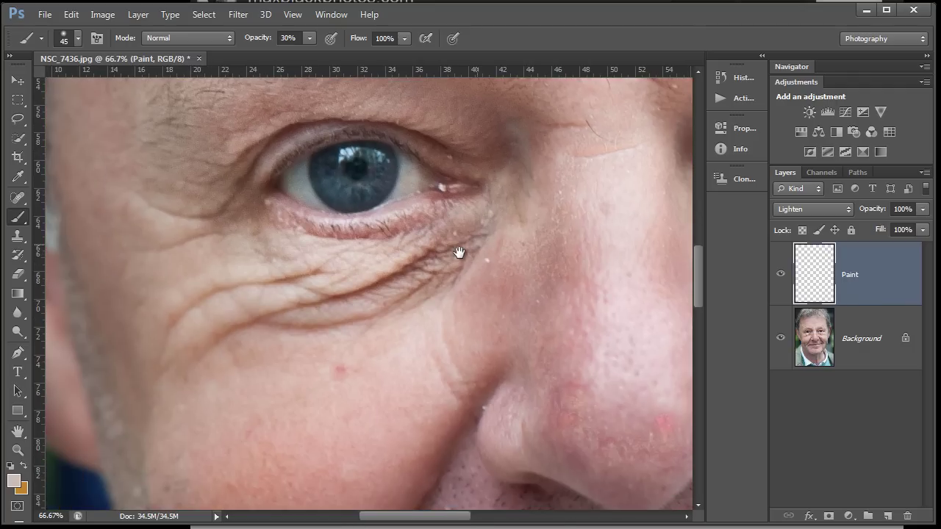
left_click(392, 260, "alt")
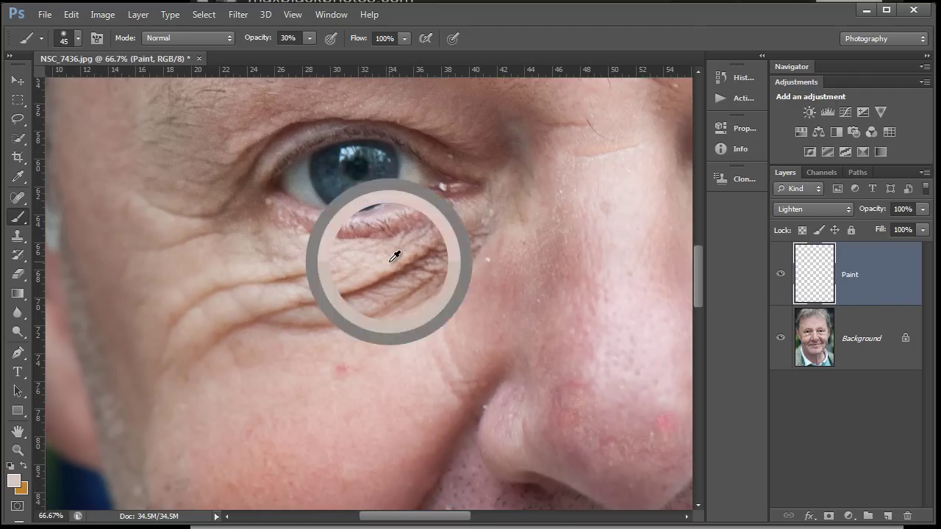
mouse_move(404, 261)
left_mouse_down()
mouse_move(413, 267)
mouse_move(344, 299)
mouse_move(361, 284)
left_mouse_up()
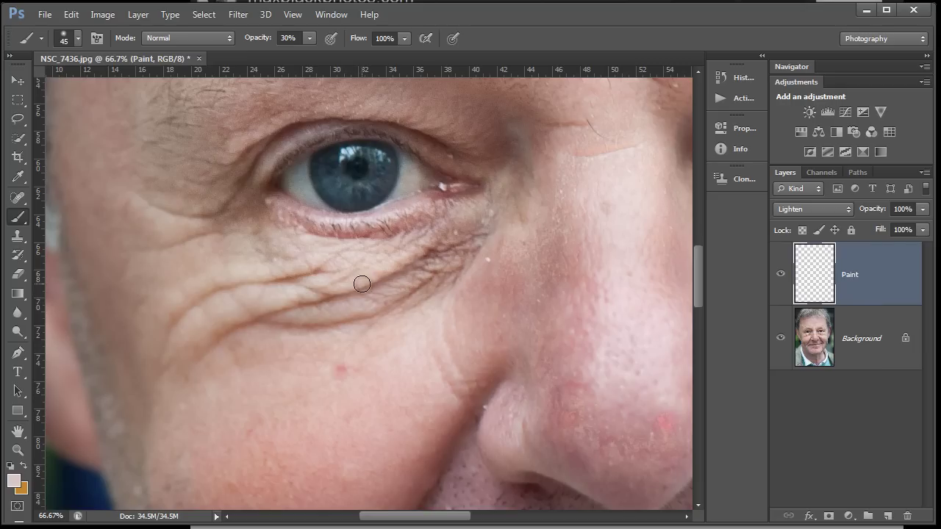
left_click(296, 294, "alt")
mouse_move(297, 294)
left_mouse_down()
mouse_move(239, 325)
mouse_move(199, 362)
left_mouse_up()
left_click(255, 309, "alt")
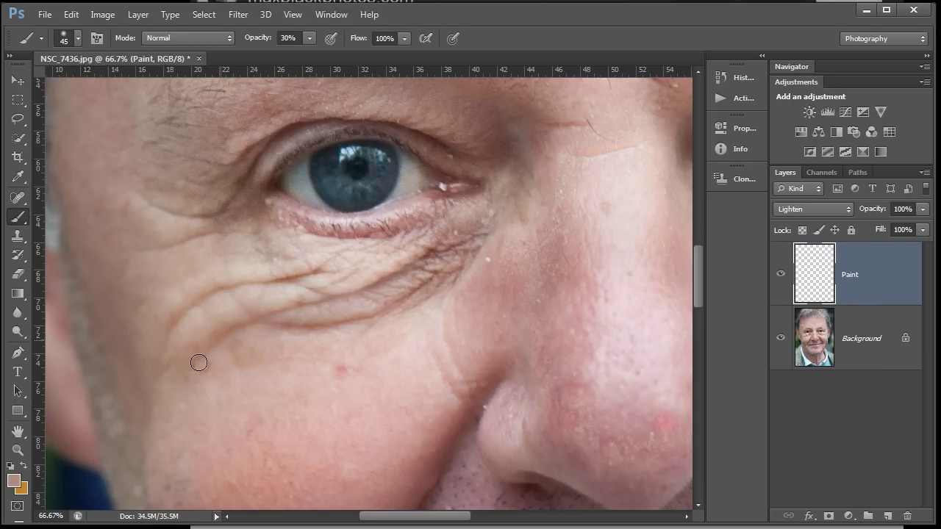
Lighten the long lower fold under the left-hand eye, brushing toward the nose with skin tones sampled beside it.
left_click(279, 328, "alt")
mouse_move(273, 331)
left_mouse_down()
mouse_move(313, 332)
mouse_move(413, 301)
mouse_move(431, 278)
mouse_move(475, 267)
mouse_move(395, 275)
left_mouse_up()
left_click(351, 326, "alt")
left_click(409, 313, "alt")
left_click(412, 251, "alt")
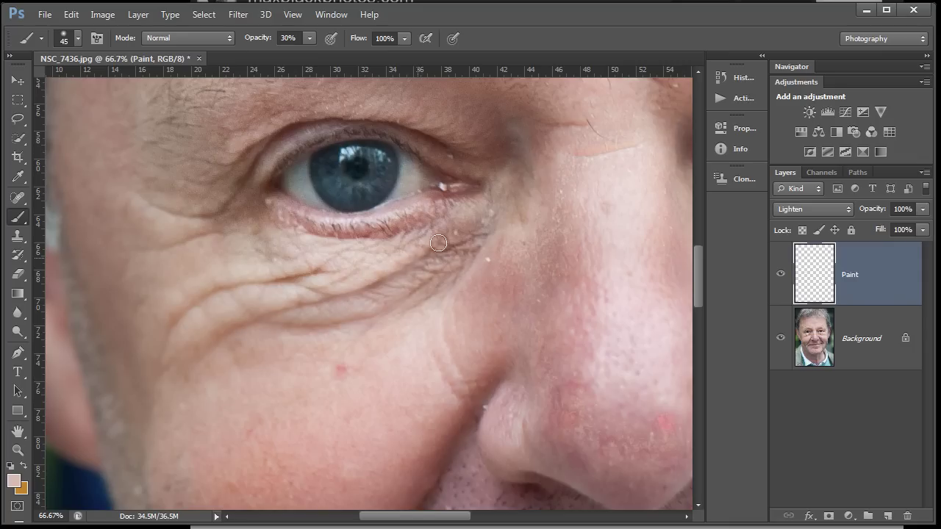
Soften the middle under-eye crease and go over the lower fold again with freshly sampled skin colours.
left_click(298, 268, "alt")
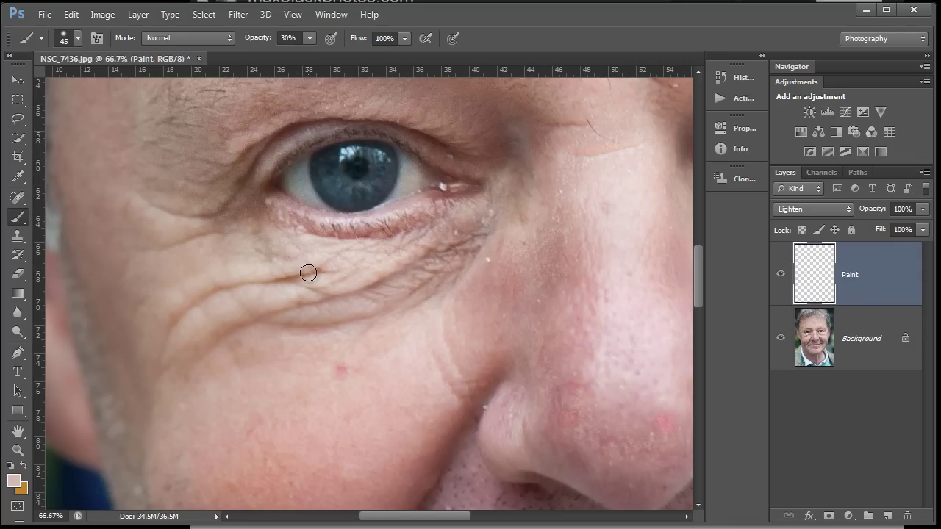
mouse_move(308, 273)
left_mouse_down()
mouse_move(268, 279)
mouse_move(329, 270)
mouse_move(247, 280)
mouse_move(206, 299)
mouse_move(172, 343)
mouse_move(216, 359)
mouse_move(255, 319)
mouse_move(338, 294)
left_mouse_up()
left_click(252, 270, "alt")
left_click(230, 340, "alt")
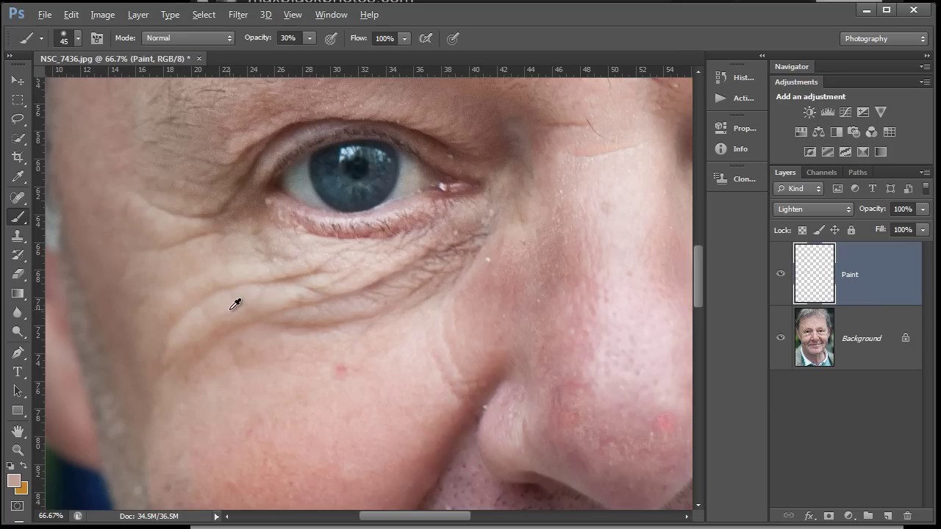
left_click(291, 336, "alt")
mouse_move(281, 327)
left_mouse_down()
mouse_move(371, 316)
mouse_move(384, 280)
mouse_move(423, 258)
left_mouse_up()
left_click(383, 271, "alt")
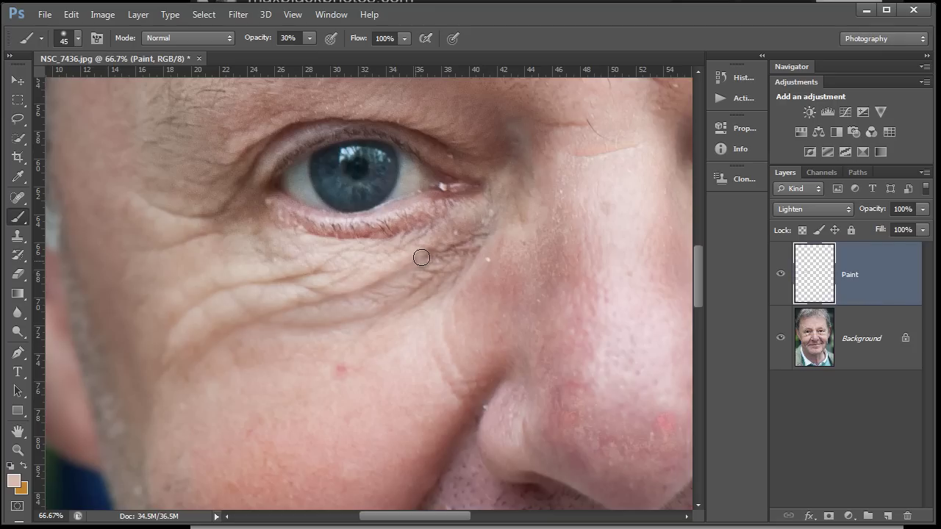
Paint sampled skin tones over the dark wrinkles below the inner corner of the left-hand eye.
left_click(456, 293, "alt")
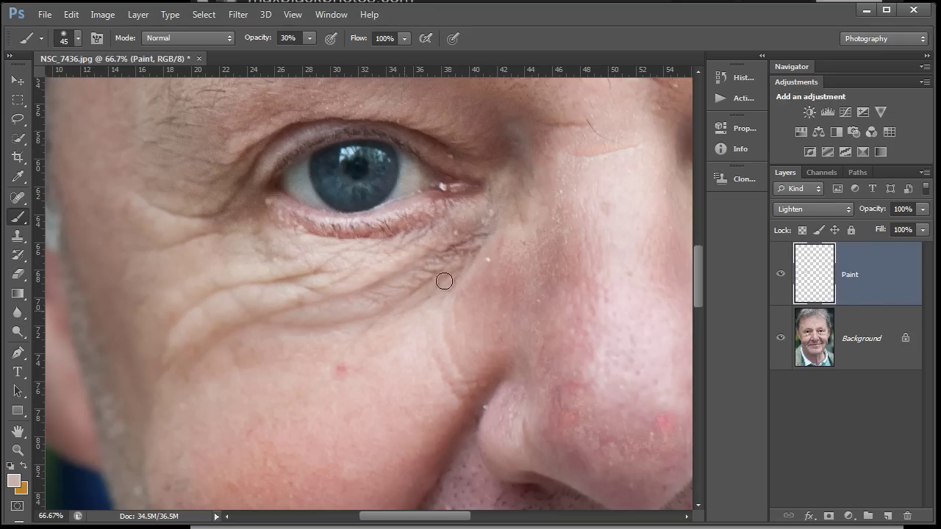
left_click(406, 287, "alt")
left_click_drag(422, 286, 413, 292)
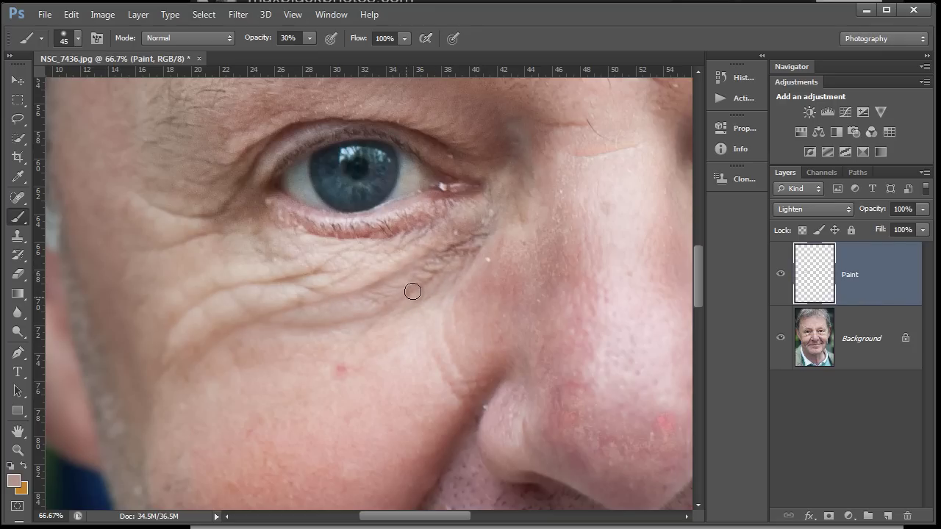
left_click(453, 237, "alt")
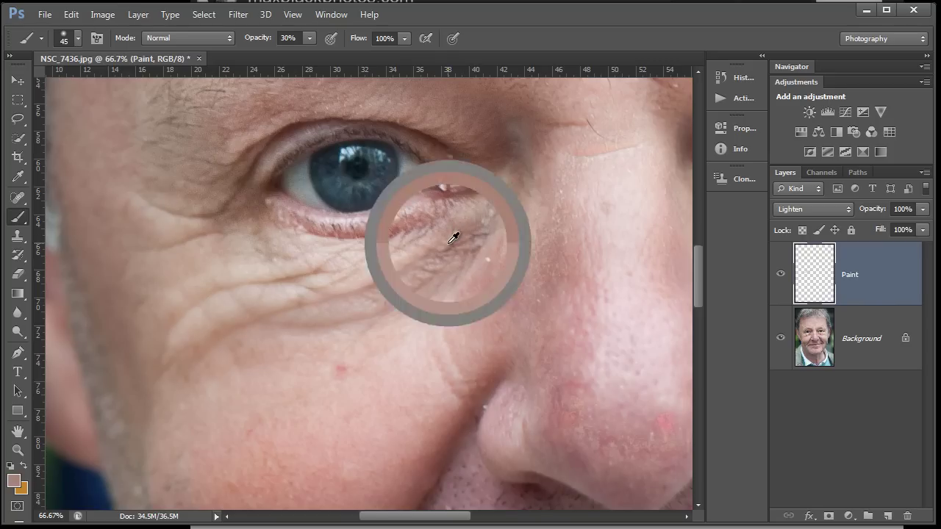
left_click_drag(449, 250, 482, 234)
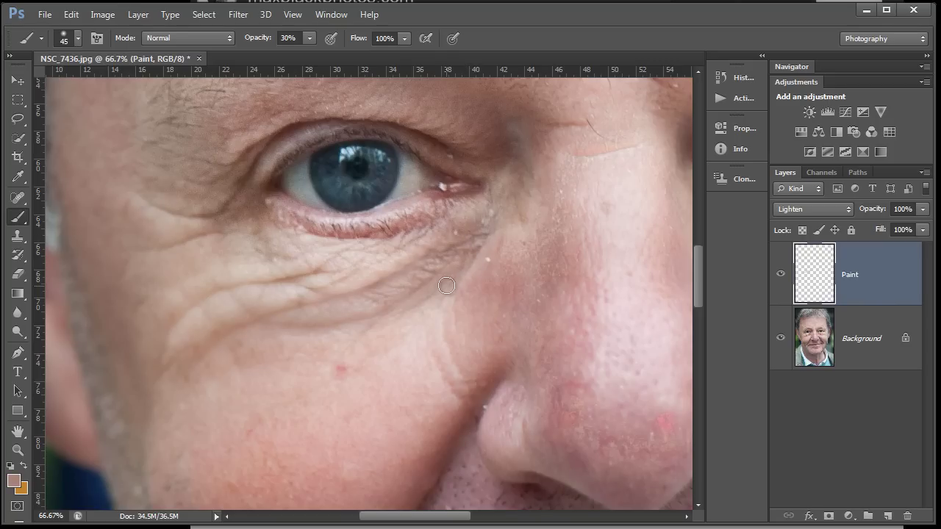
Brush sampled cheek tones over the curved crease between the left-hand cheek and the side of the nose.
left_click(456, 337, "alt")
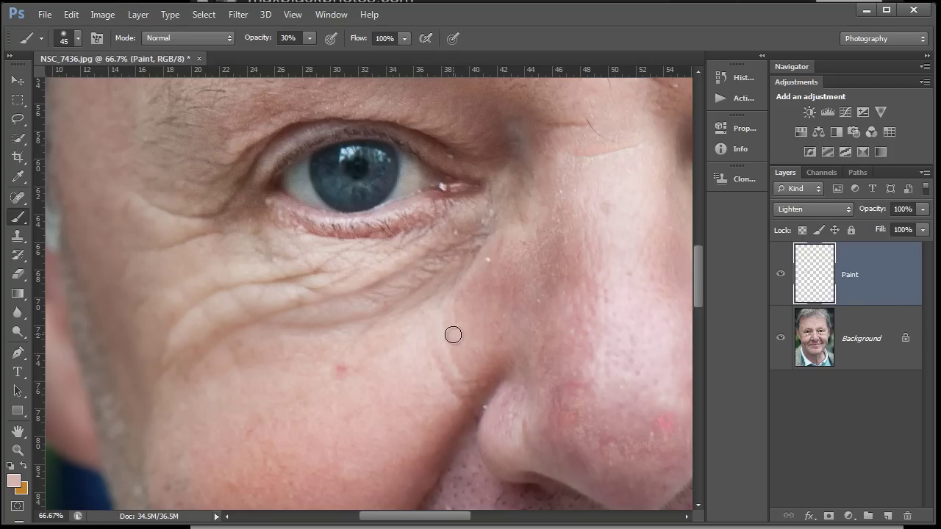
left_click(442, 342, "alt")
mouse_move(443, 330)
left_mouse_down()
mouse_move(467, 386)
mouse_move(439, 357)
mouse_move(456, 390)
mouse_move(441, 370)
mouse_move(476, 384)
mouse_move(431, 341)
mouse_move(448, 340)
mouse_move(460, 367)
mouse_move(449, 337)
mouse_move(472, 378)
mouse_move(457, 295)
mouse_move(461, 381)
left_mouse_up()
left_click(422, 351, "alt")
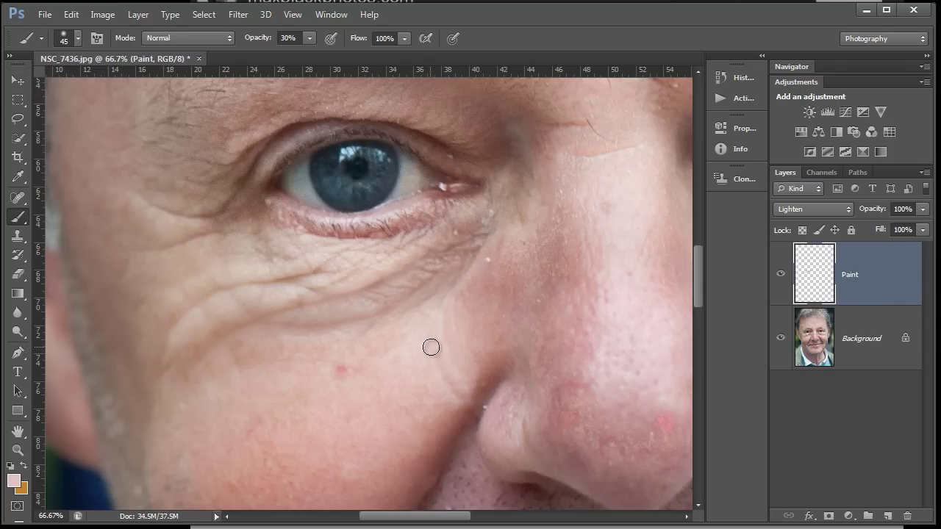
mouse_move(431, 347)
left_mouse_down()
mouse_move(441, 382)
mouse_move(437, 360)
left_mouse_up()
Touch up the remaining lower and upper folds under the left-hand eye with nearby sampled skin tones.
left_click(338, 329, "alt")
mouse_move(338, 322)
left_mouse_down()
mouse_move(280, 327)
mouse_move(367, 315)
left_mouse_up()
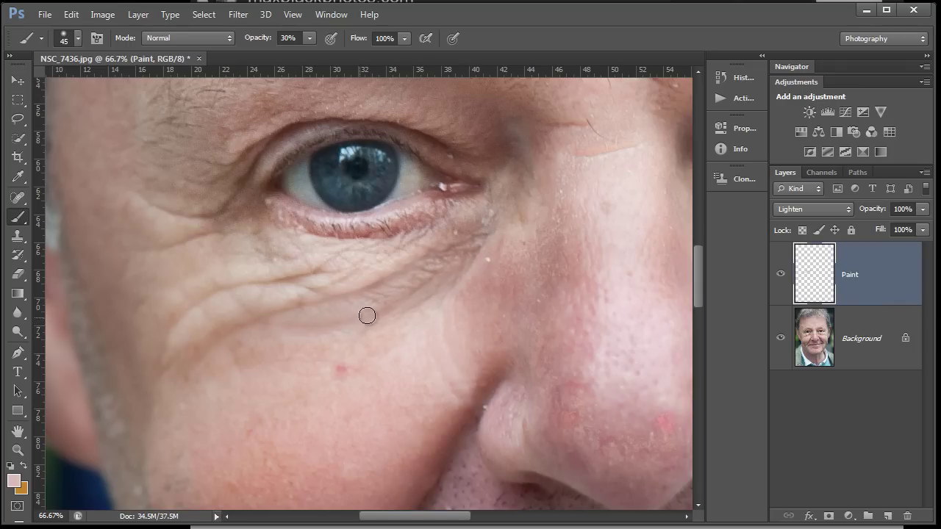
left_click(336, 277, "alt")
left_click_drag(327, 270, 254, 277)
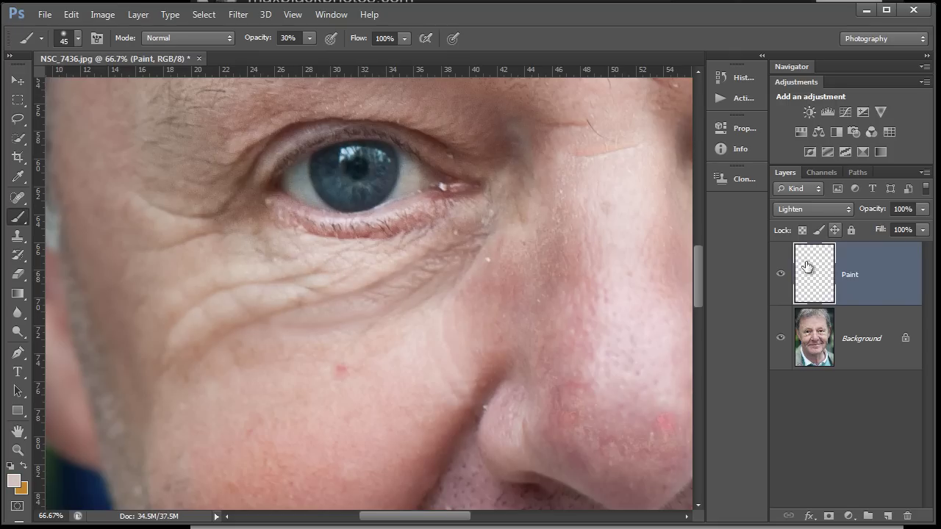
Set the Paint layer's opacity to 75%, comparing the eye area with the layer hidden and shown.
left_click(782, 276)
left_click(781, 276)
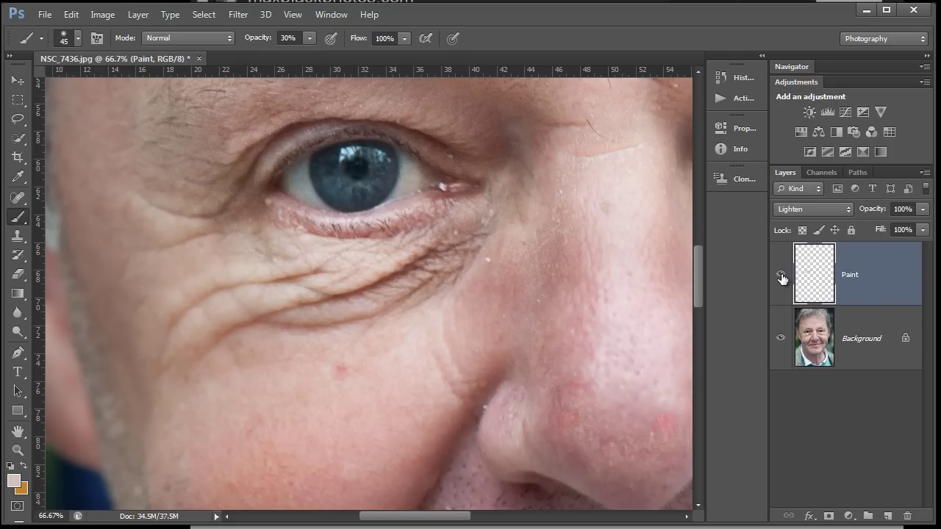
left_click(922, 210)
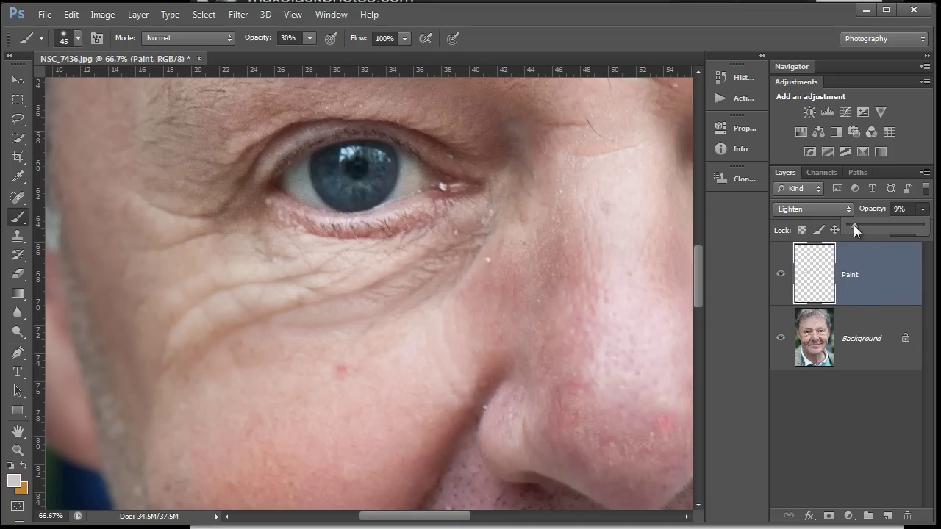
left_click_drag(853, 225, 921, 238)
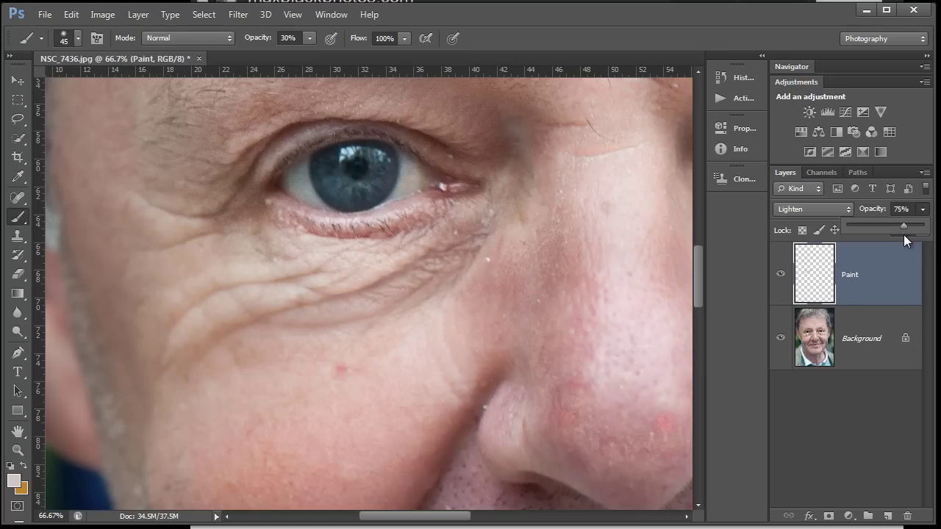
left_click(781, 276)
left_click(781, 276)
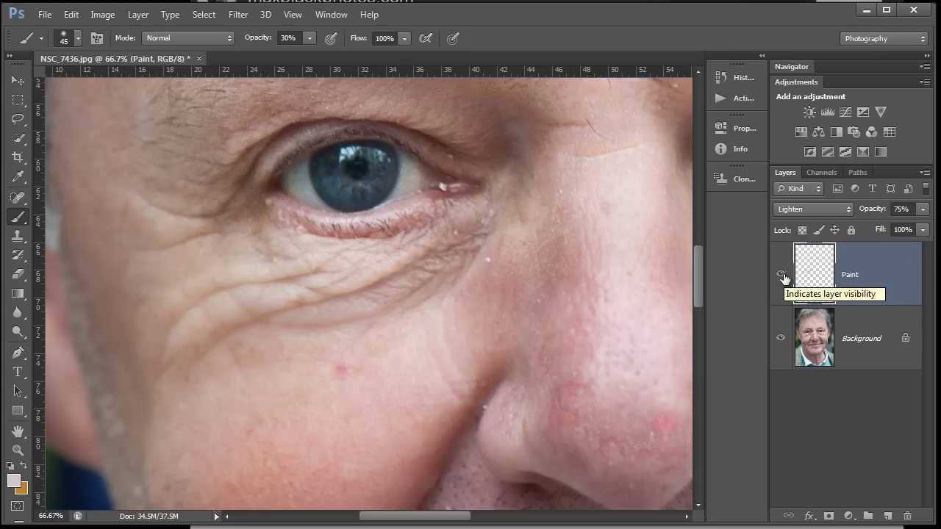
Compare the whole portrait with the Paint layer hidden and shown.
key("ctrl+0")
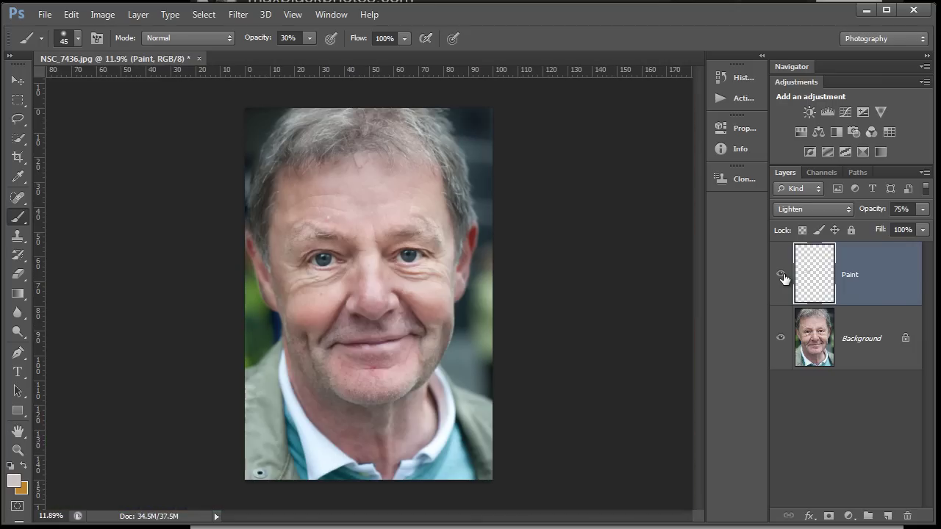
left_click(781, 276)
left_click(781, 276)
left_click(781, 275)
left_click(782, 276)
Focus on the portrait's right-hand eye and add a new layer named Content aware above the Paint layer.
key("ctrl+plus")
key("ctrl+plus")
key("ctrl+plus")
key("ctrl+plus")
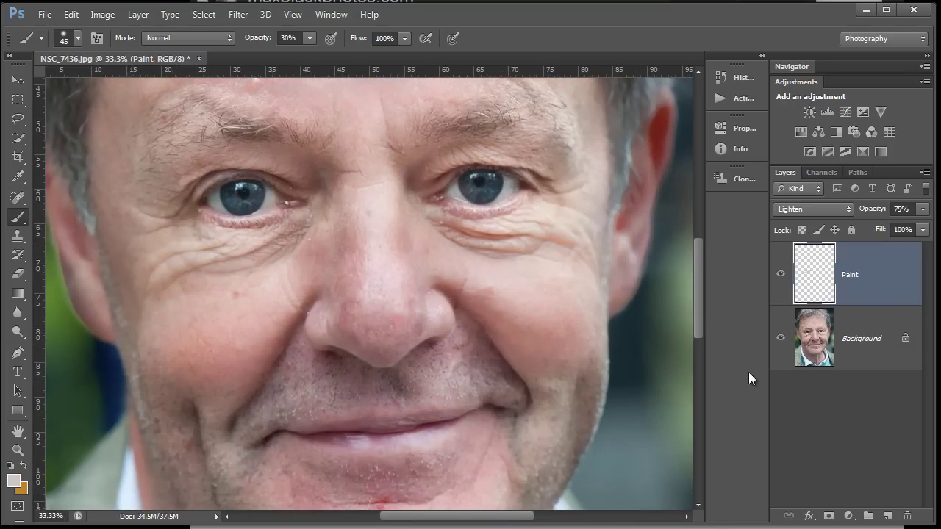
key("ctrl+plus")
key("ctrl+plus")
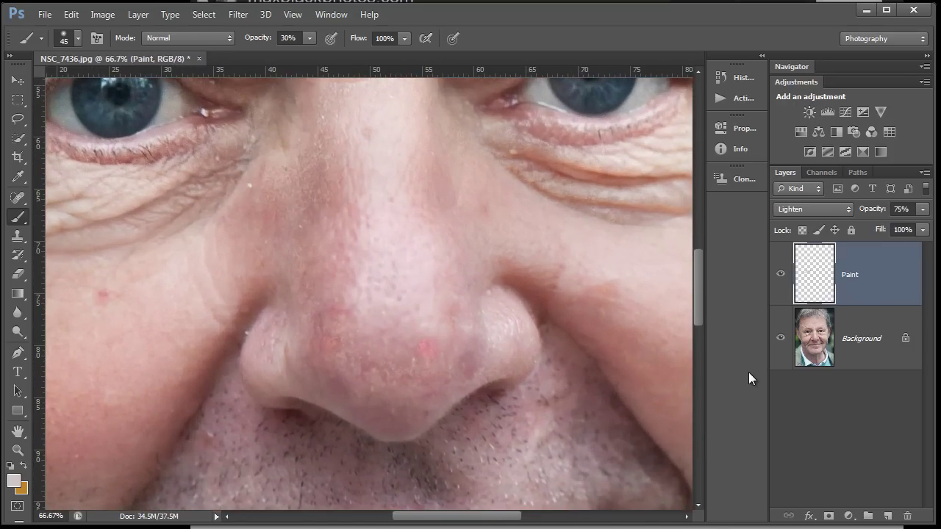
mouse_move(447, 203)
left_mouse_down()
mouse_move(427, 294)
mouse_move(319, 351)
mouse_move(326, 330)
left_mouse_up()
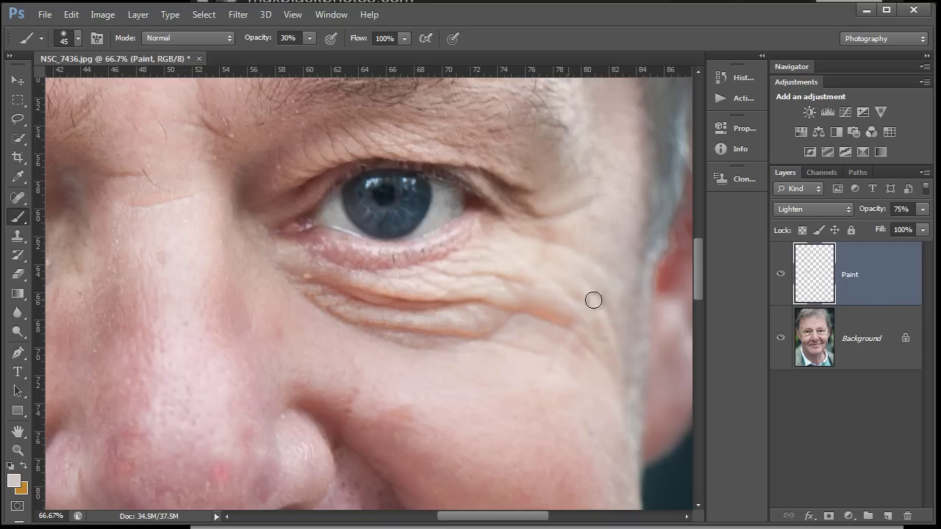
left_click(888, 517)
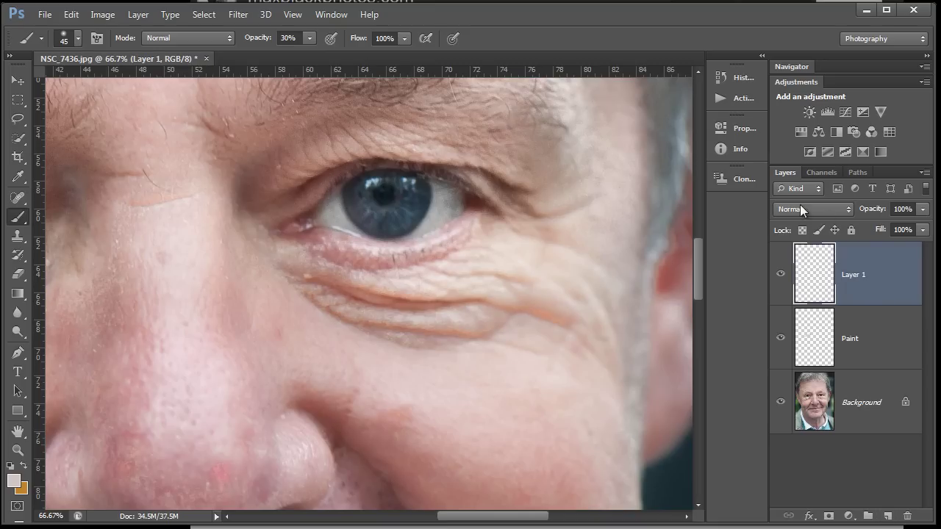
double_click(849, 274)
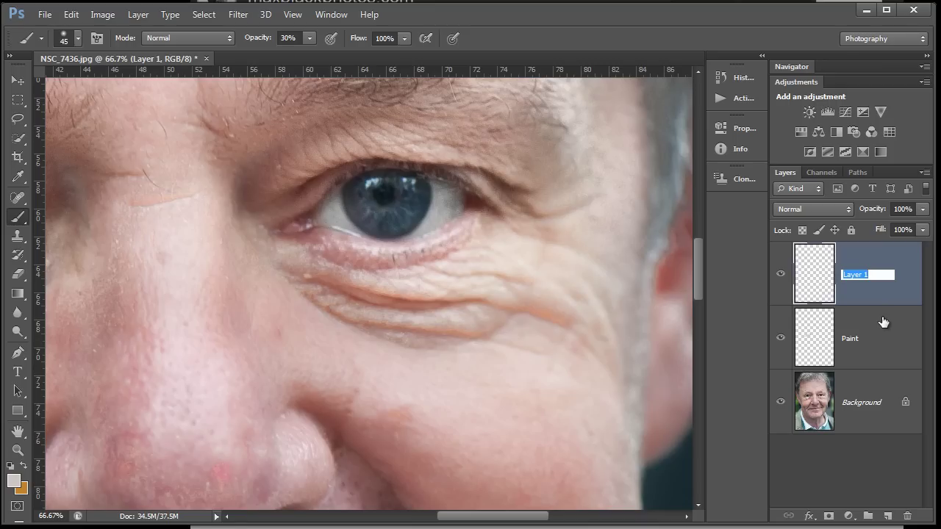
type("Content aware")
key("Return")
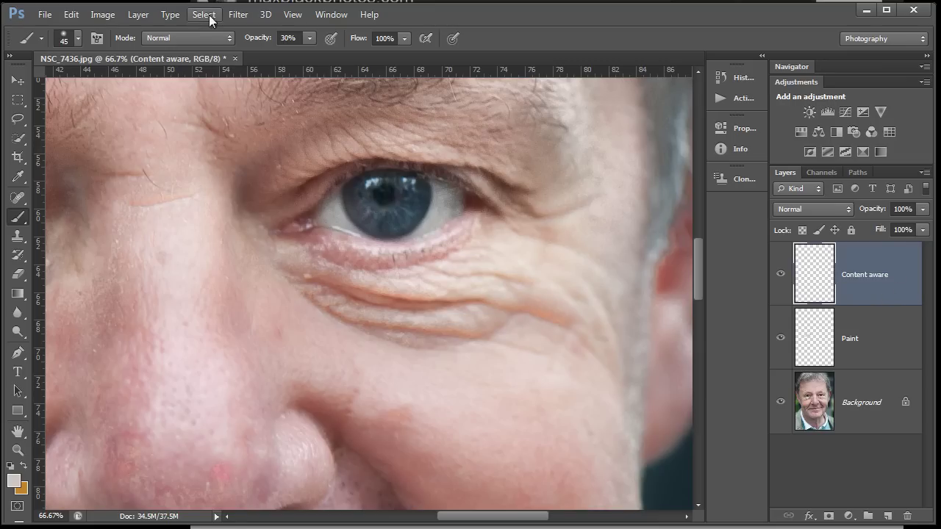
Set the Content aware layer's blend mode to Lighten and activate the Spot Healing Brush with type Content-Aware, sampling all layers.
left_click(850, 209)
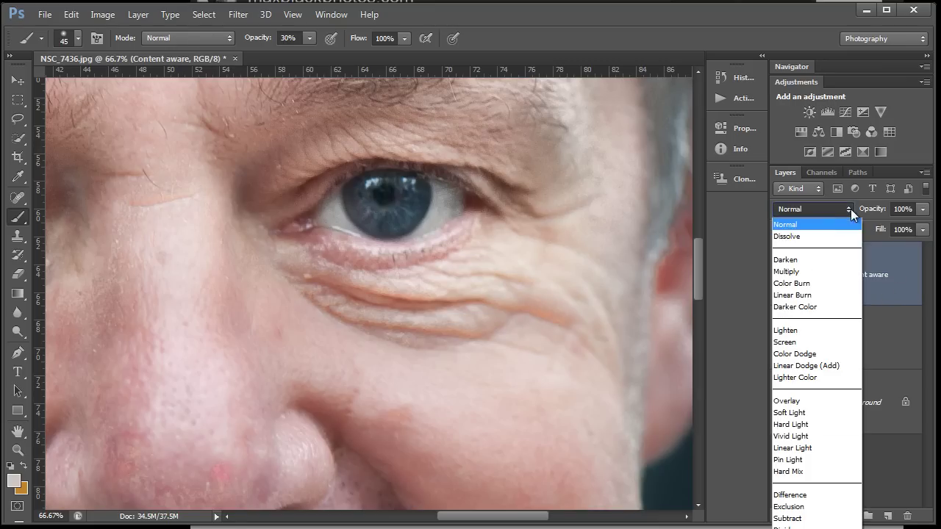
left_click(796, 332)
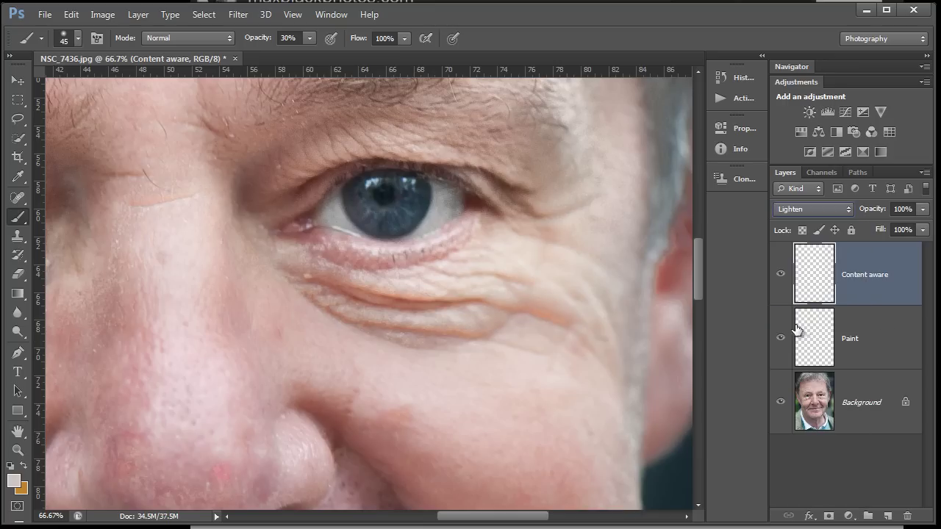
left_click(20, 200)
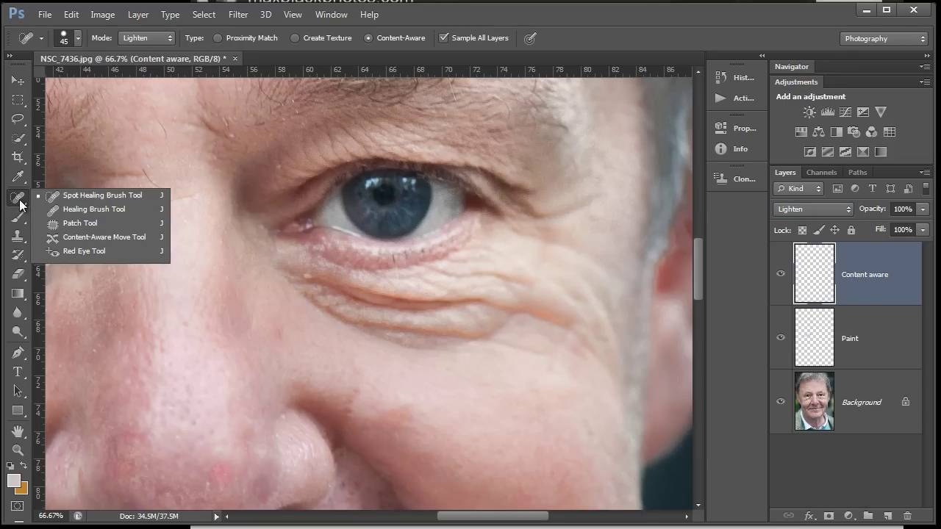
left_click(90, 196)
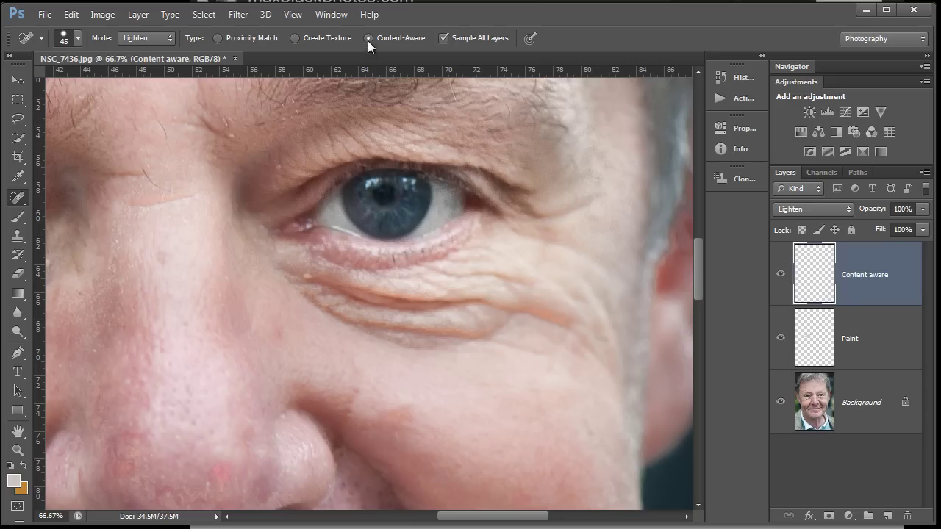
left_click(297, 39)
Heal the folds and creases under the portrait's right-hand eye with Spot Healing strokes on the Content aware layer.
left_click_drag(333, 288, 505, 311)
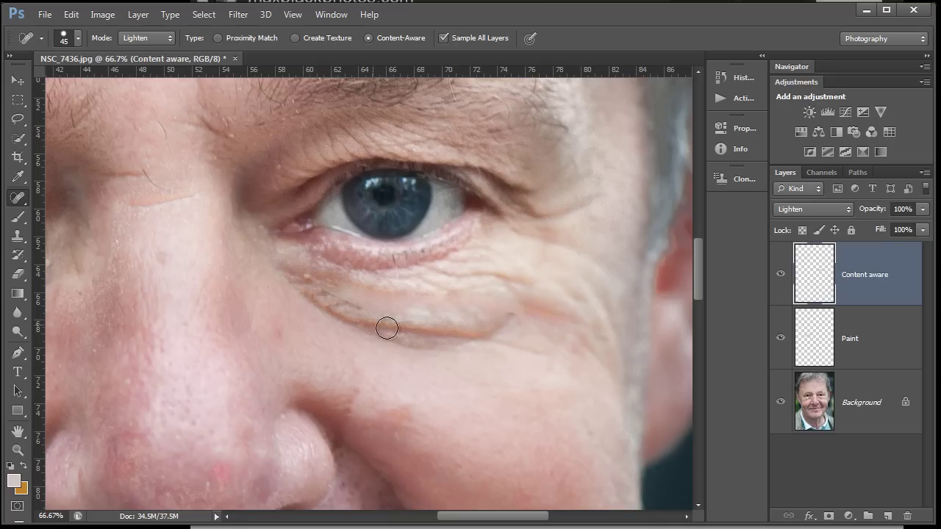
left_click_drag(386, 328, 496, 331)
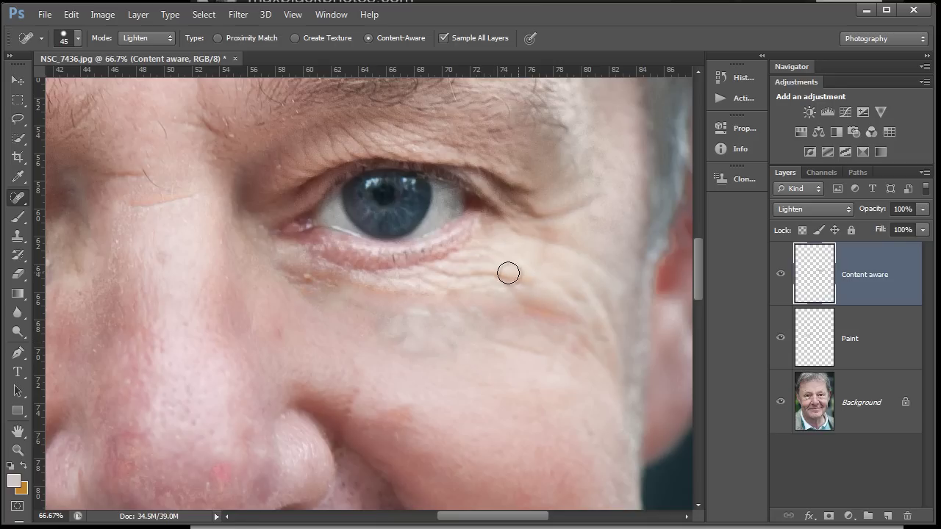
left_click(410, 316)
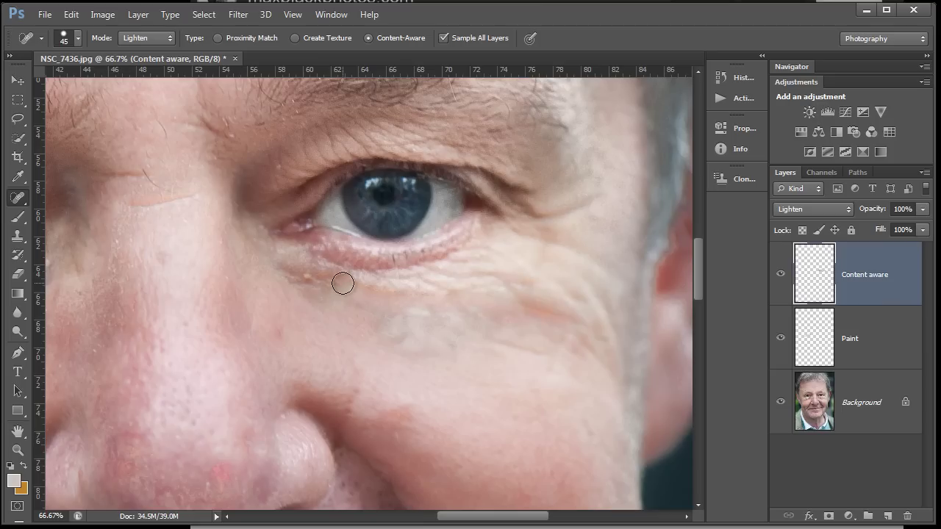
left_click_drag(342, 283, 426, 286)
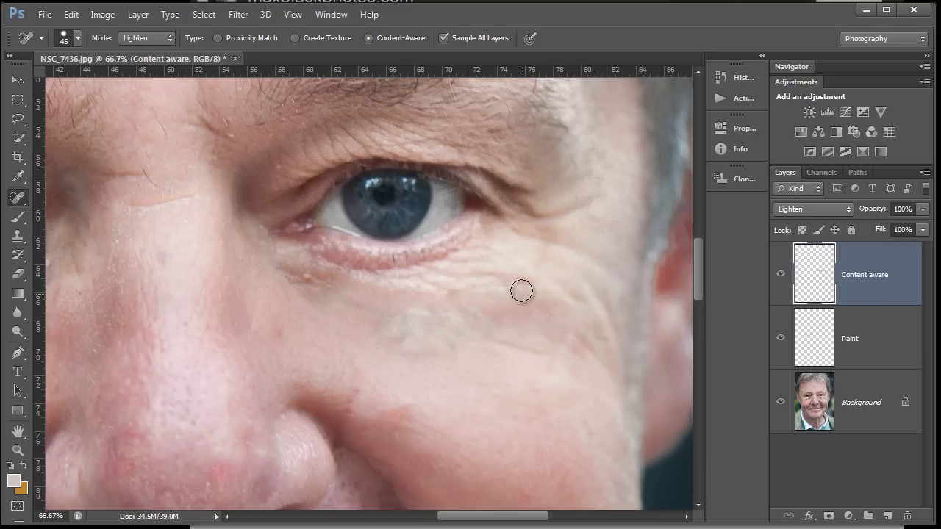
left_click(482, 332)
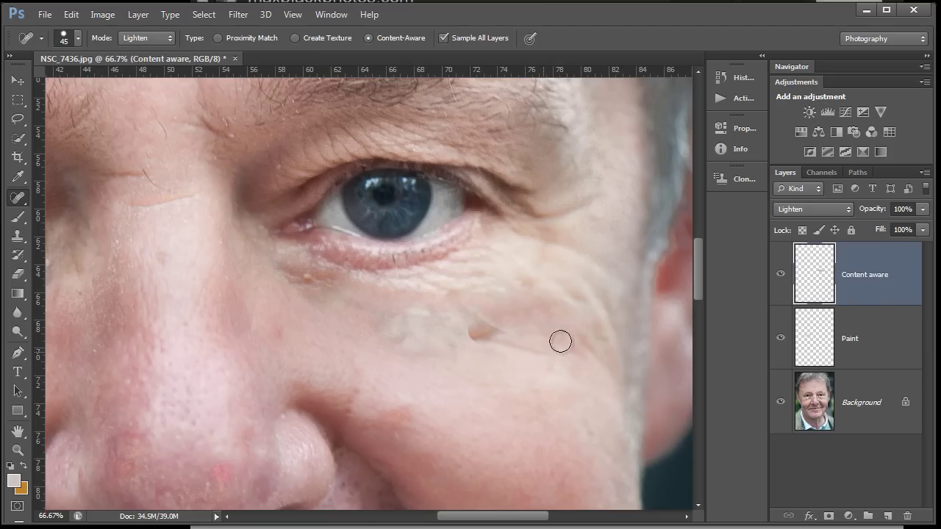
mouse_move(368, 325)
left_mouse_down()
mouse_move(395, 349)
mouse_move(422, 357)
mouse_move(450, 349)
mouse_move(464, 324)
mouse_move(402, 332)
mouse_move(448, 337)
mouse_move(383, 335)
mouse_move(367, 324)
mouse_move(432, 320)
left_mouse_up()
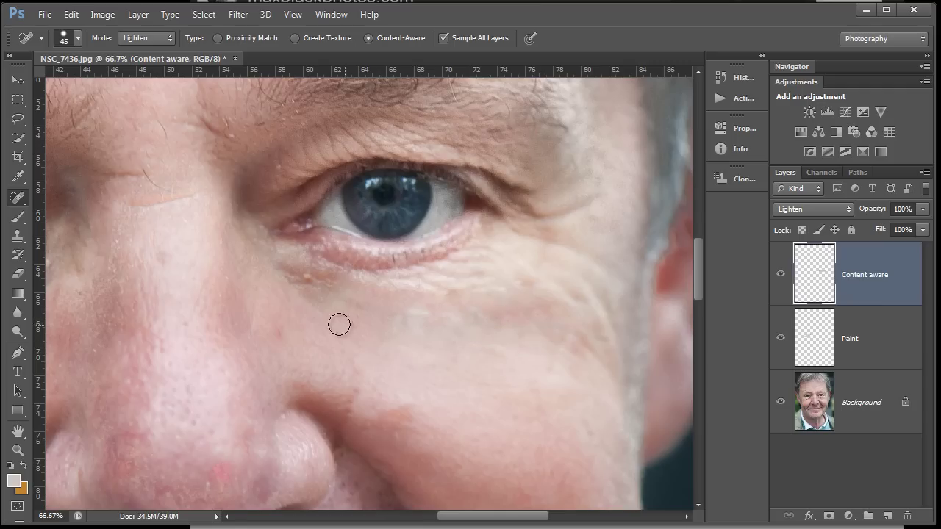
mouse_move(301, 271)
left_mouse_down()
mouse_move(334, 278)
mouse_move(309, 279)
left_mouse_up()
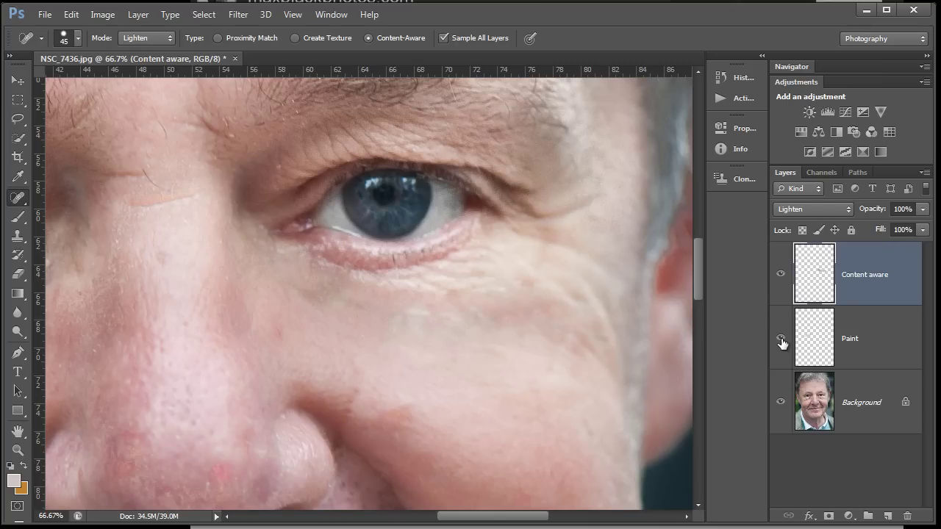
Check the Content aware layer with the other layers hidden, show them again, and set its opacity to 48%.
left_click_drag(781, 342, 782, 402)
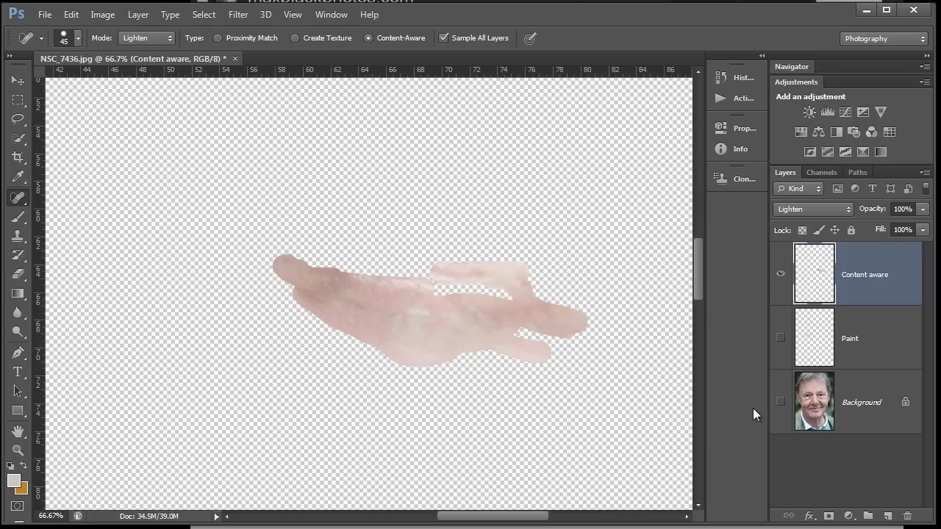
left_click_drag(776, 404, 780, 319)
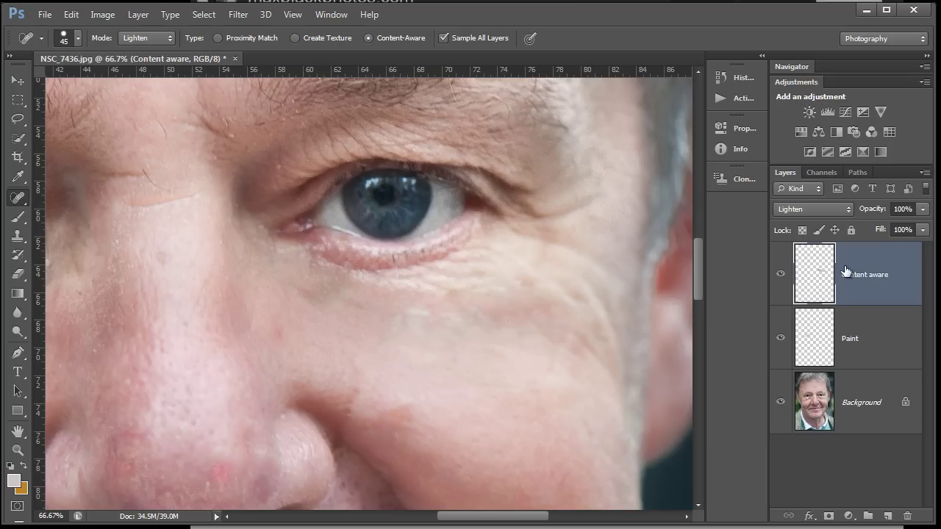
left_click(922, 210)
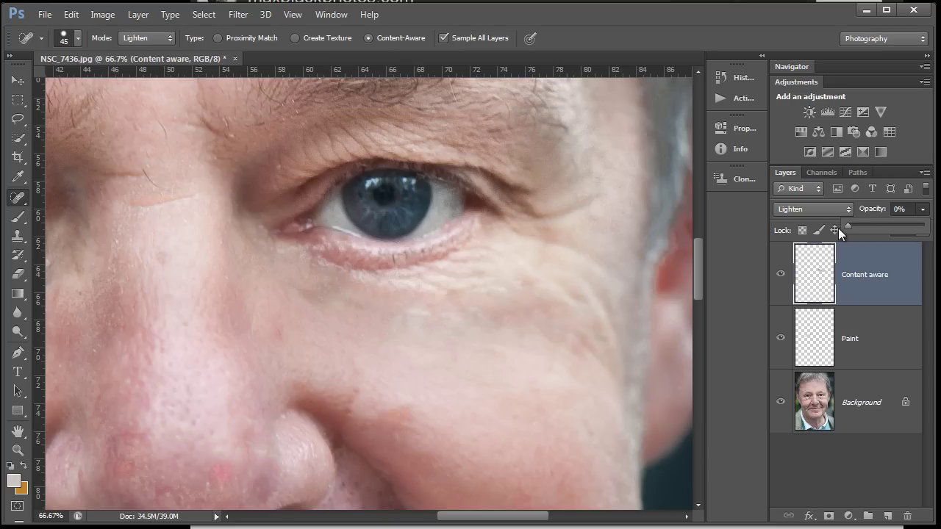
left_click_drag(838, 228, 888, 231)
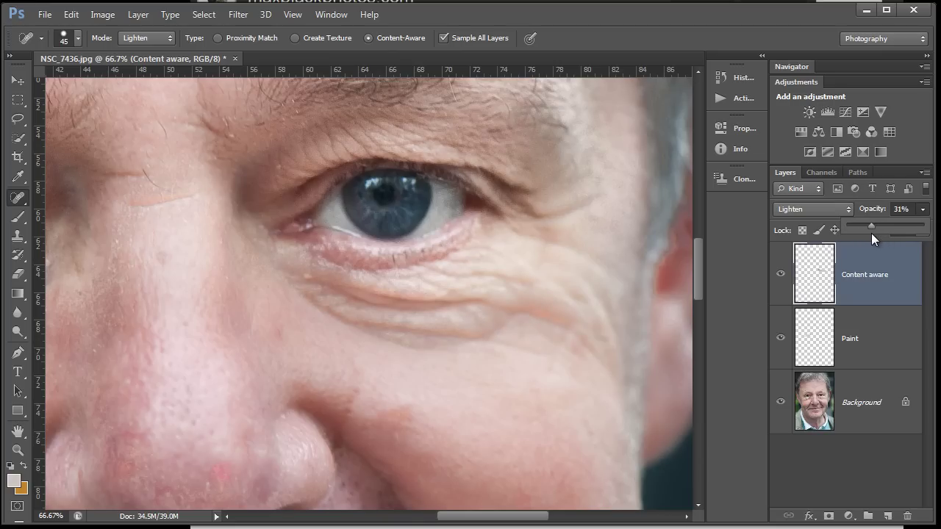
mouse_move(869, 233)
left_mouse_down()
mouse_move(888, 233)
mouse_move(859, 236)
mouse_move(883, 235)
left_mouse_up()
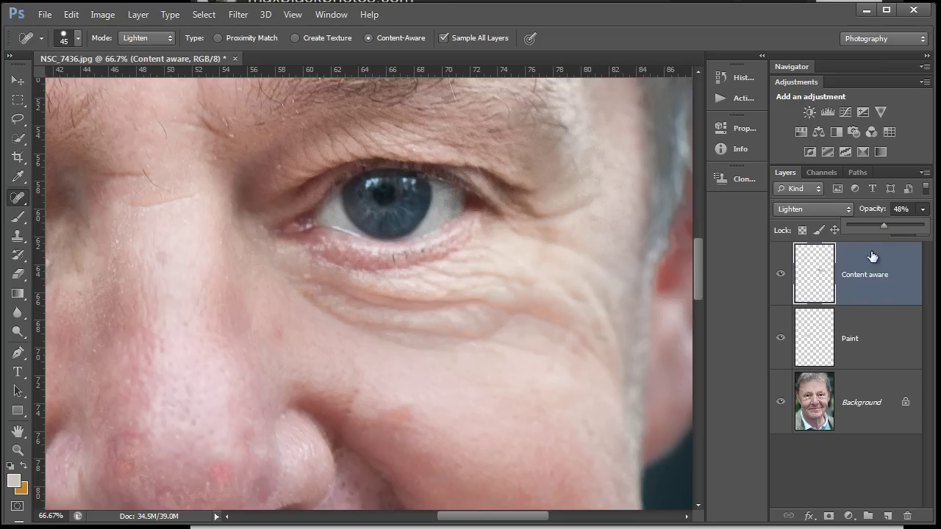
Try the Paint layer at 44% opacity, judge it with both eyes in view, and set it back to 75%.
left_click(892, 339)
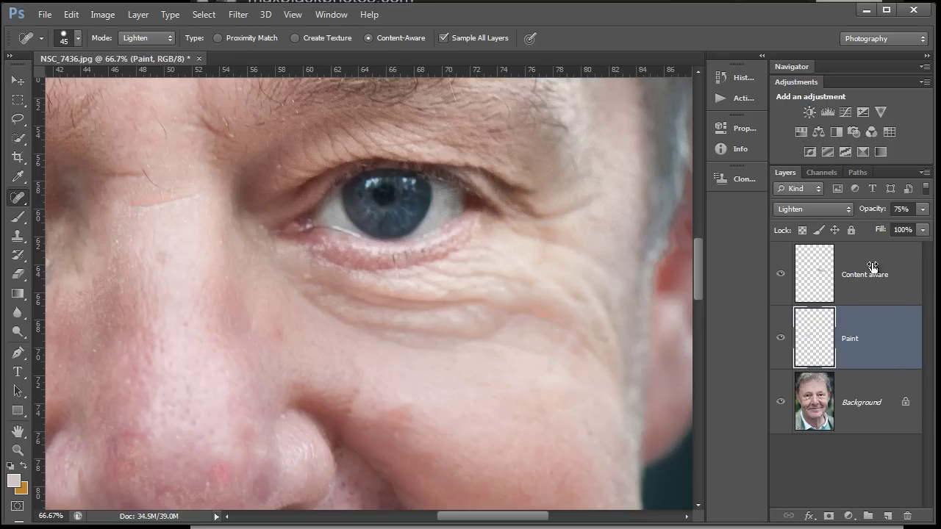
left_click(923, 210)
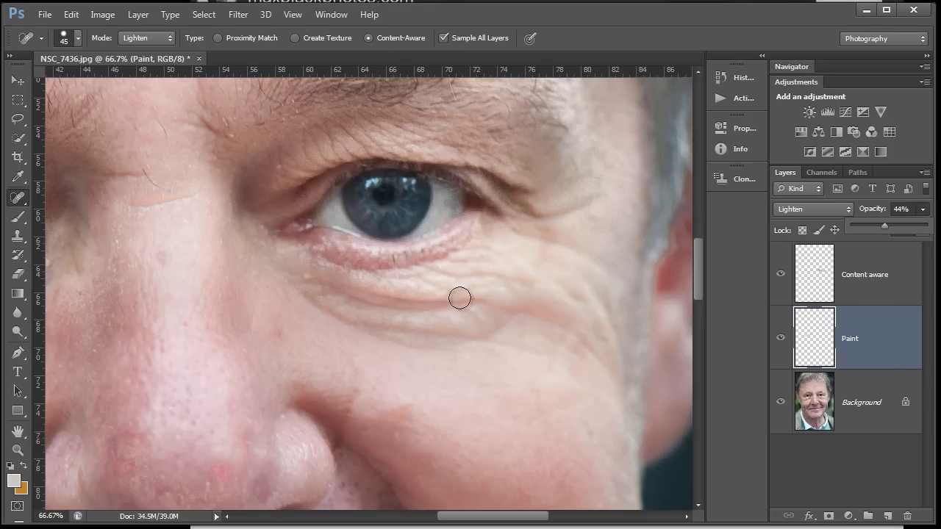
left_click_drag(416, 299, 617, 301)
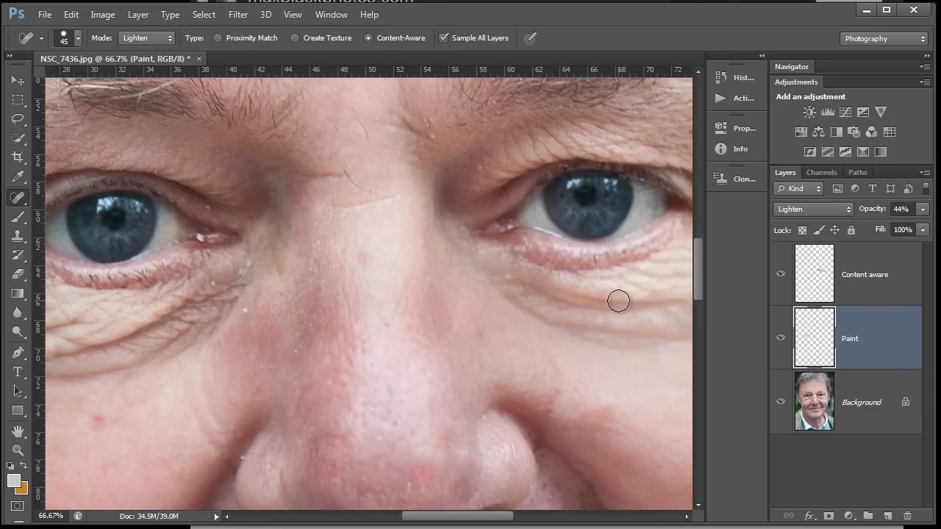
key("ctrl+minus")
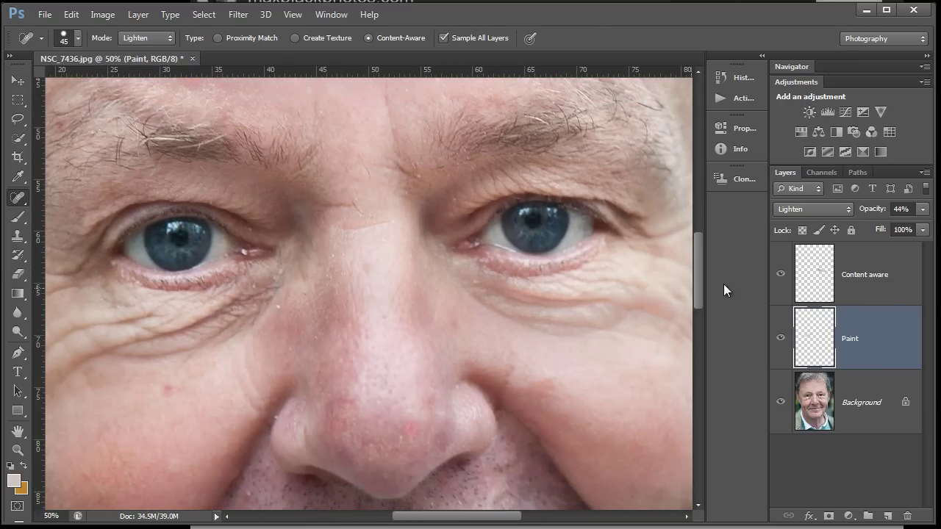
left_click(924, 210)
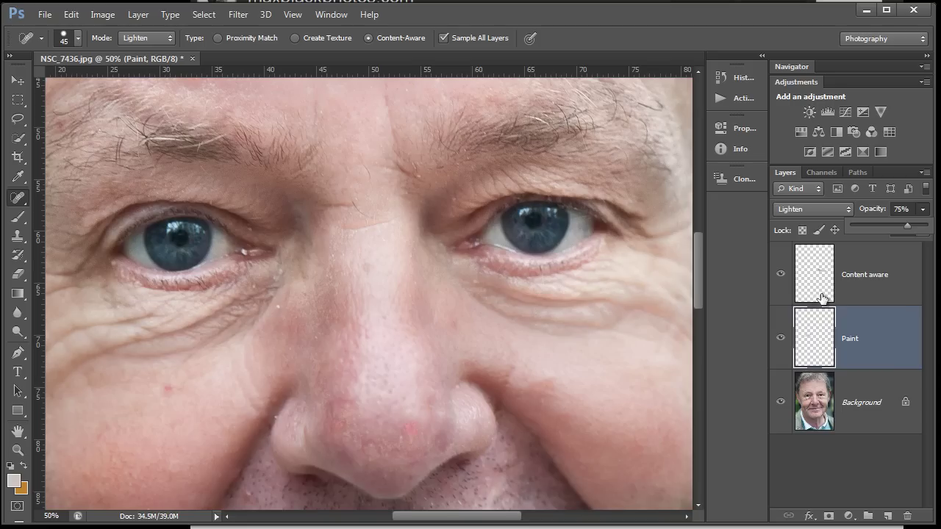
Compare the areas under both eyes with the Content aware layer and the Paint layer each hidden and shown.
left_click(857, 263)
left_click(781, 276)
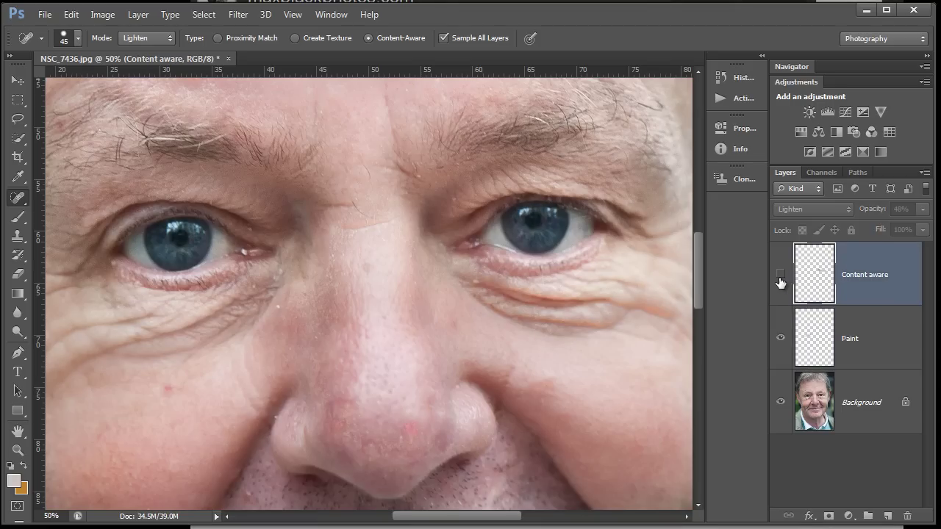
left_click(781, 276)
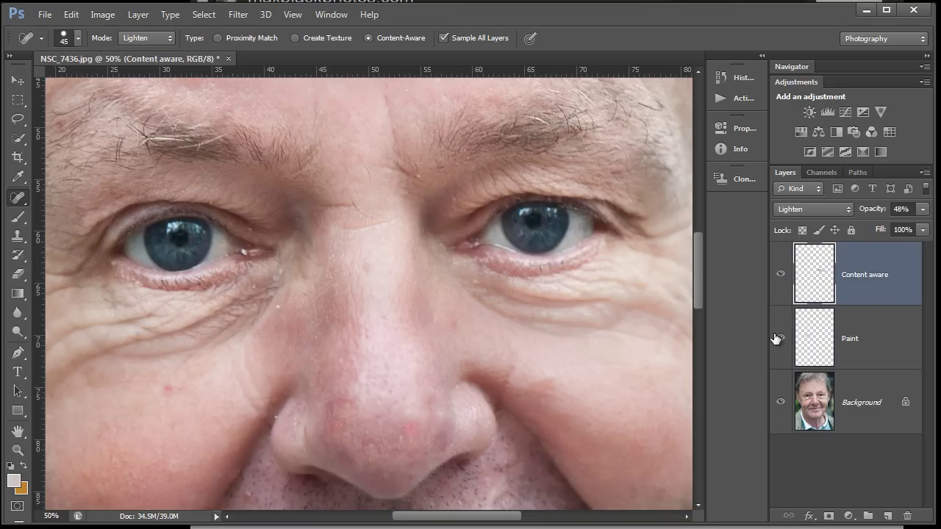
left_click(871, 334)
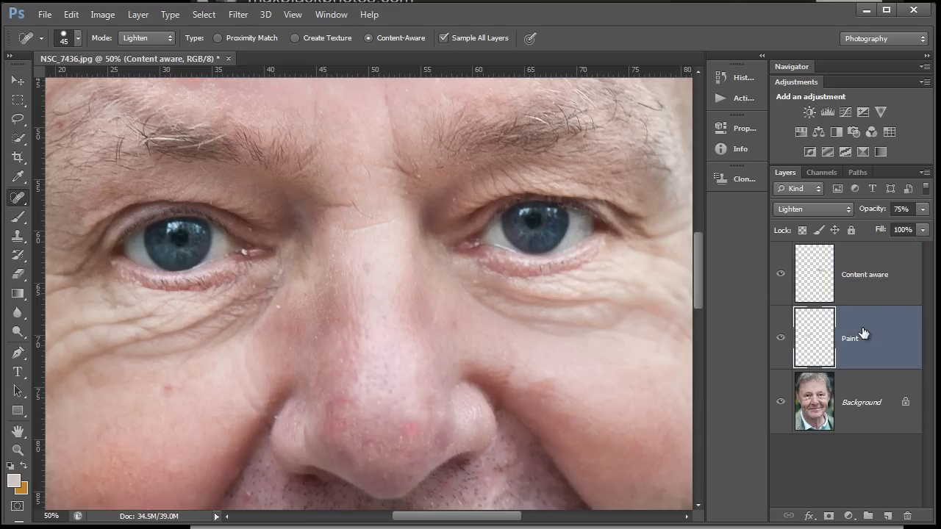
left_click(780, 339)
left_click(781, 339)
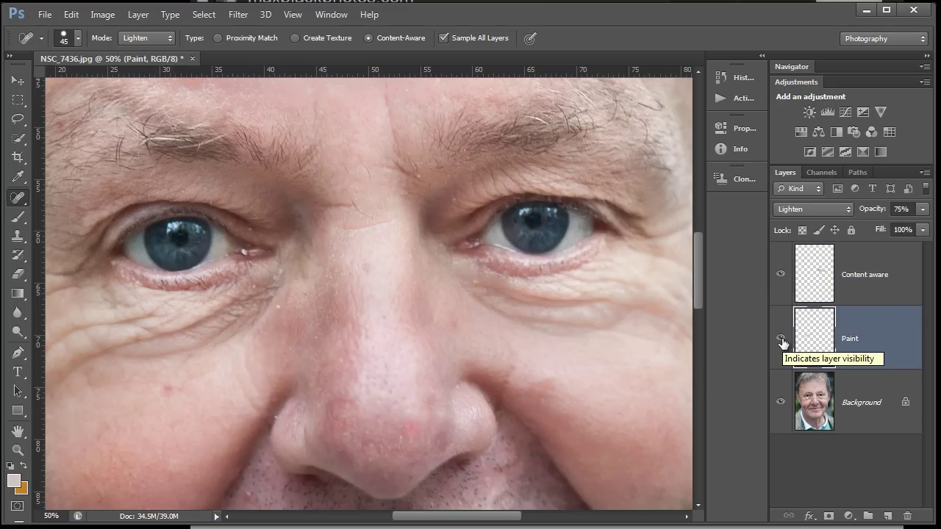
left_click(780, 339)
left_click(781, 339)
left_click(781, 340)
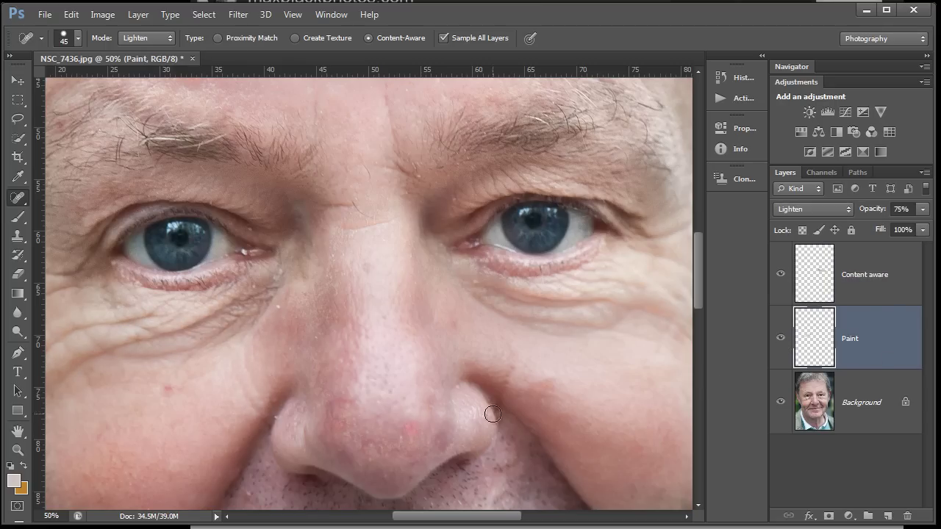
Set up the Eraser for the Paint layer with a 90 px brush, 0% hardness and 31% opacity.
left_click(24, 272)
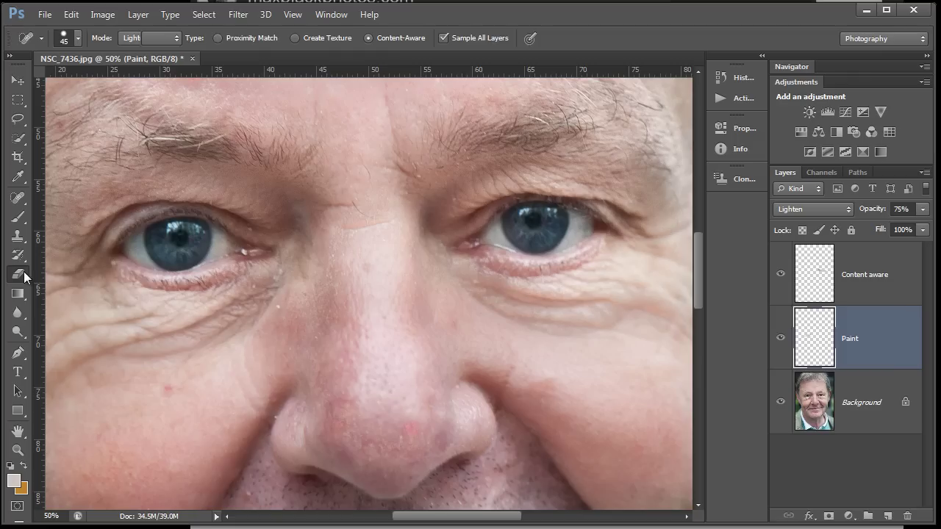
left_click(24, 276)
left_click(77, 40)
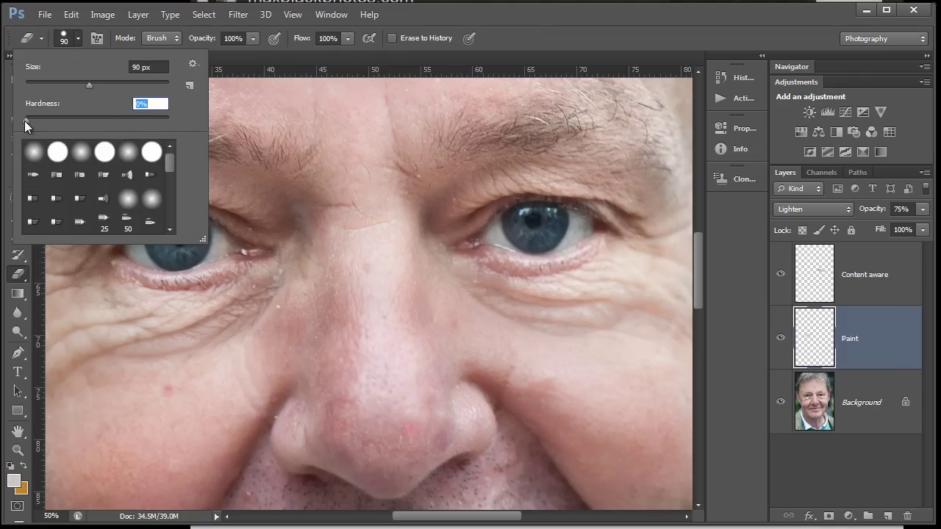
left_click(286, 57)
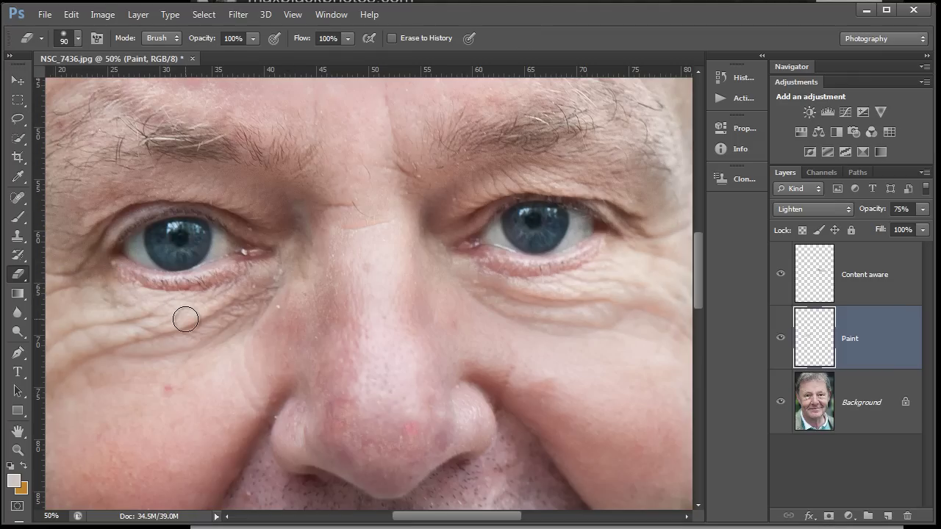
left_click(252, 39)
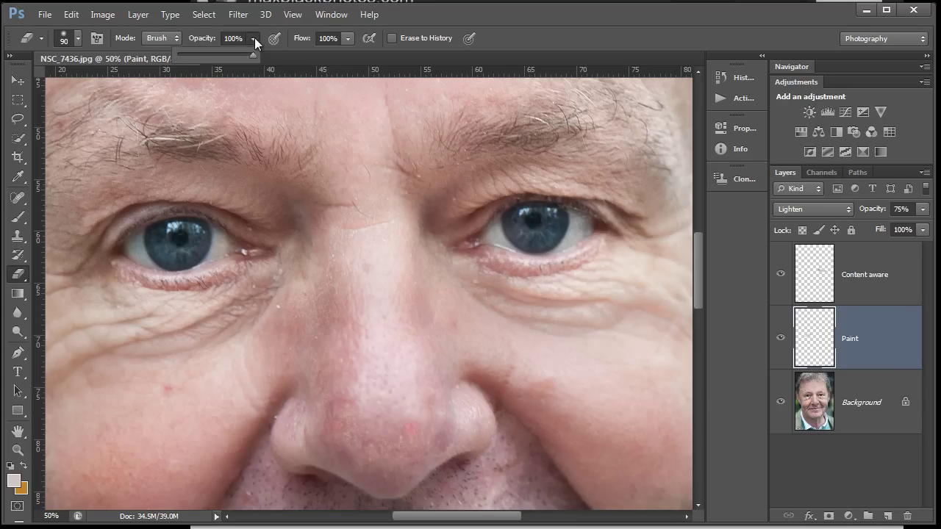
left_click(258, 405)
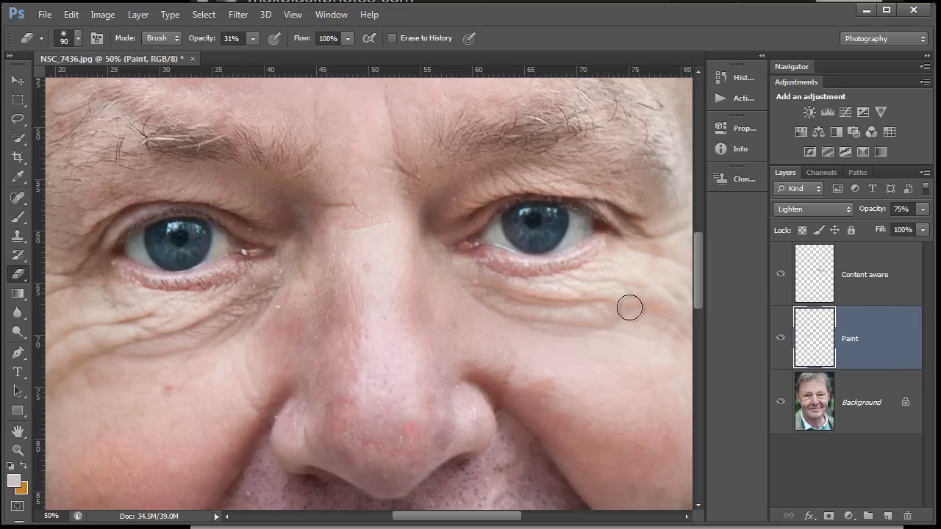
Make the Content aware layer active and switch back to the Spot Healing Brush.
left_click(832, 275)
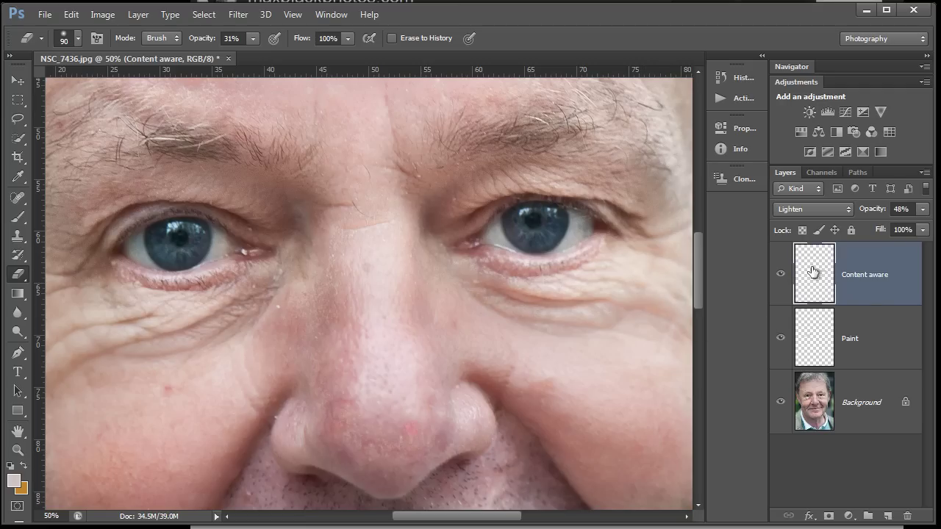
left_click(849, 341)
left_click(868, 273)
left_click(16, 219)
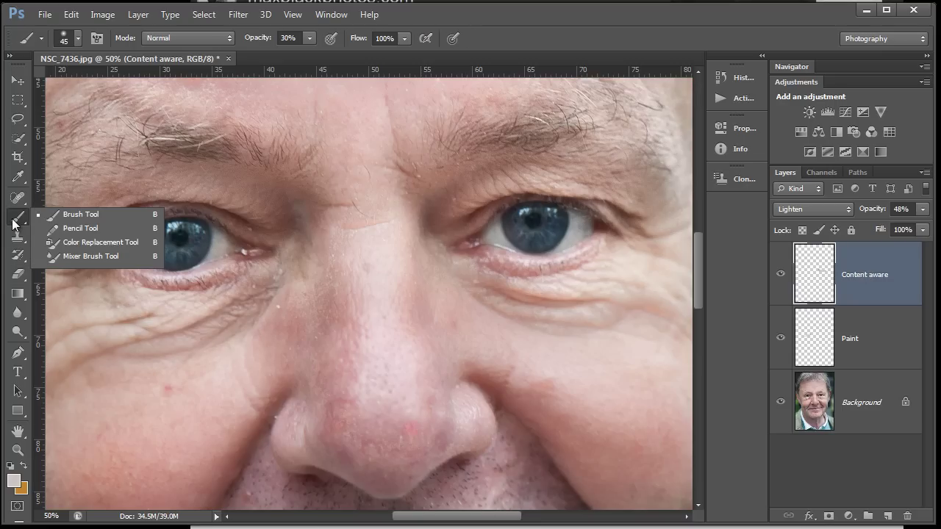
left_click(19, 200)
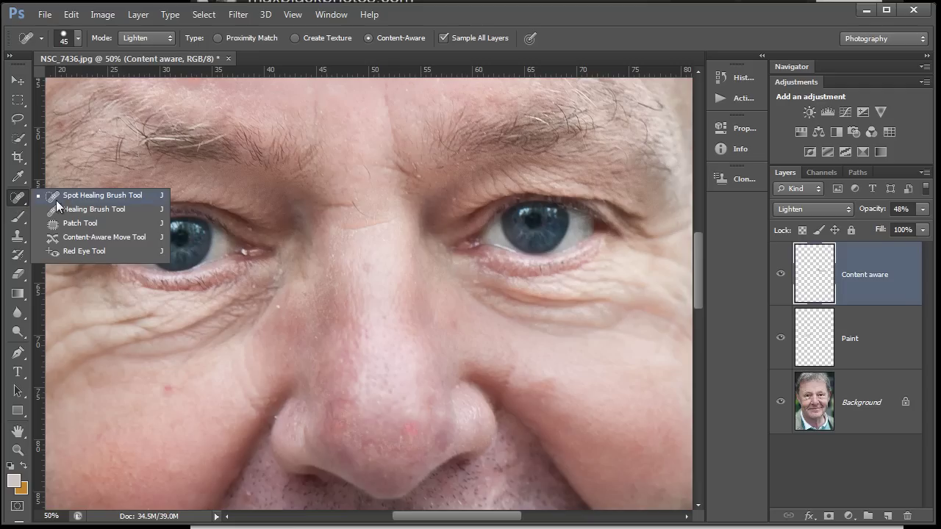